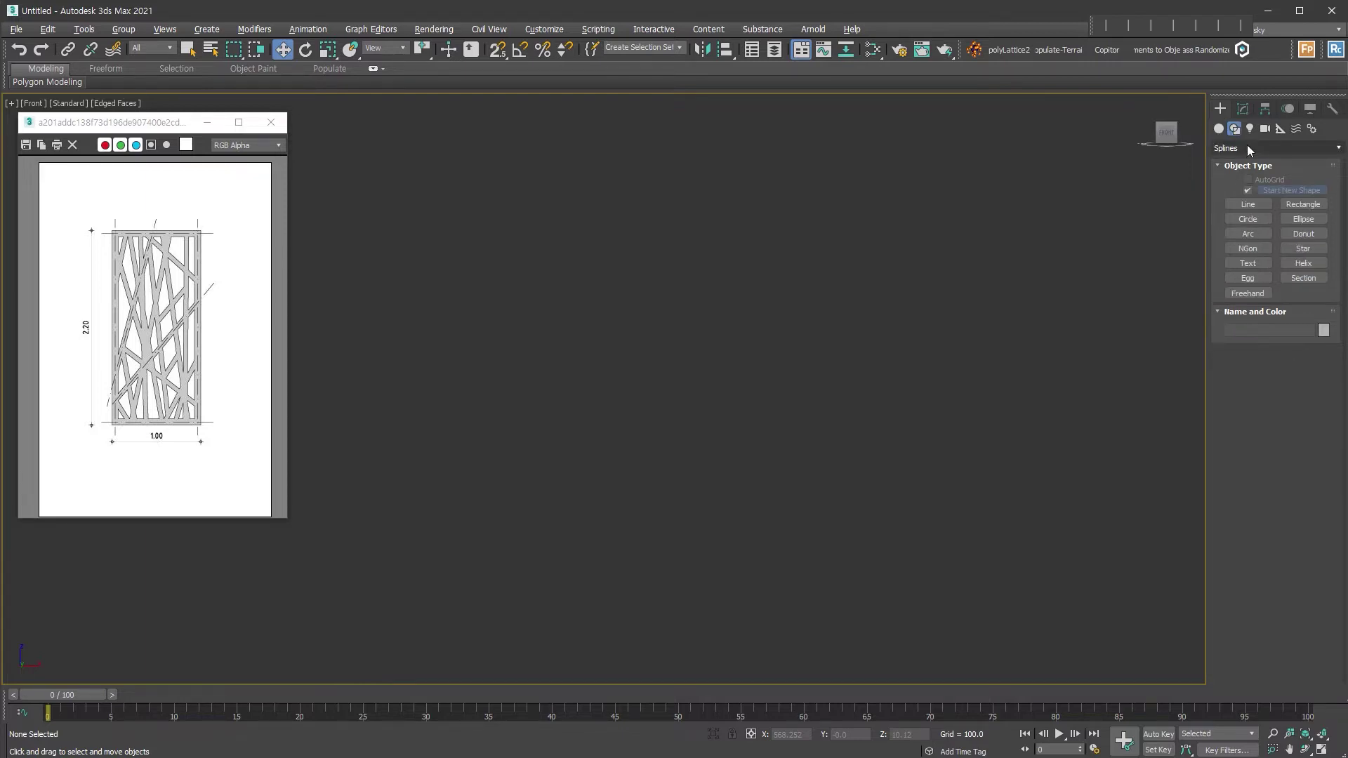
Switch the Command panel to spline shape creation, ready to draw a rectangle.
{"action": "left_click", "coordinate": [1302, 204]}
Draw the panel frame rectangle in the Front view, 2200 long and 1000 wide.
{"action": "left_click_drag", "start_coordinate": [645, 163], "coordinate": [840, 596]}
{"action": "double_click", "coordinate": [1293, 452]}
{"action": "type", "text": "2200"}
{"action": "key", "text": "Tab"}
{"action": "type", "text": "100"}
{"action": "key", "text": "Return"}
{"action": "type", "text": "1000"}
{"action": "key", "text": "Return"}
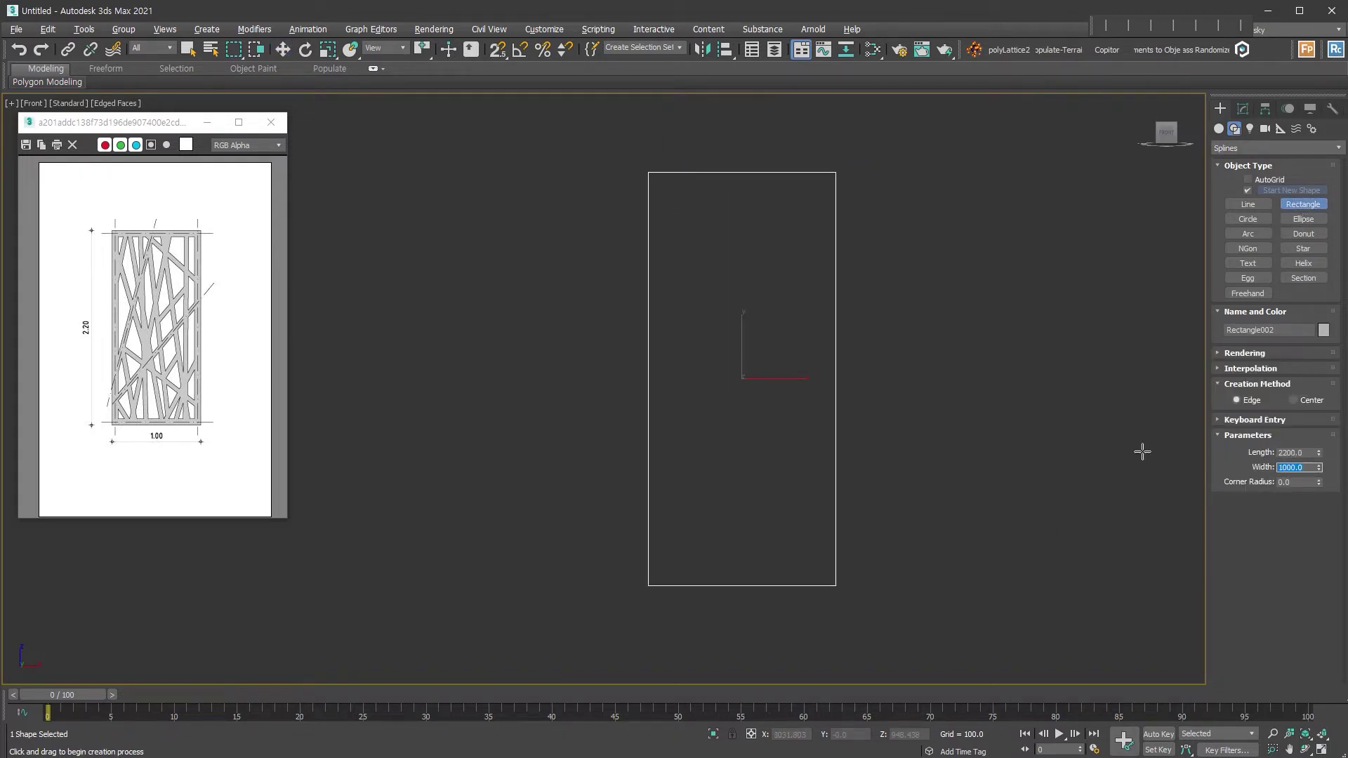
{"action": "key", "text": "w"}
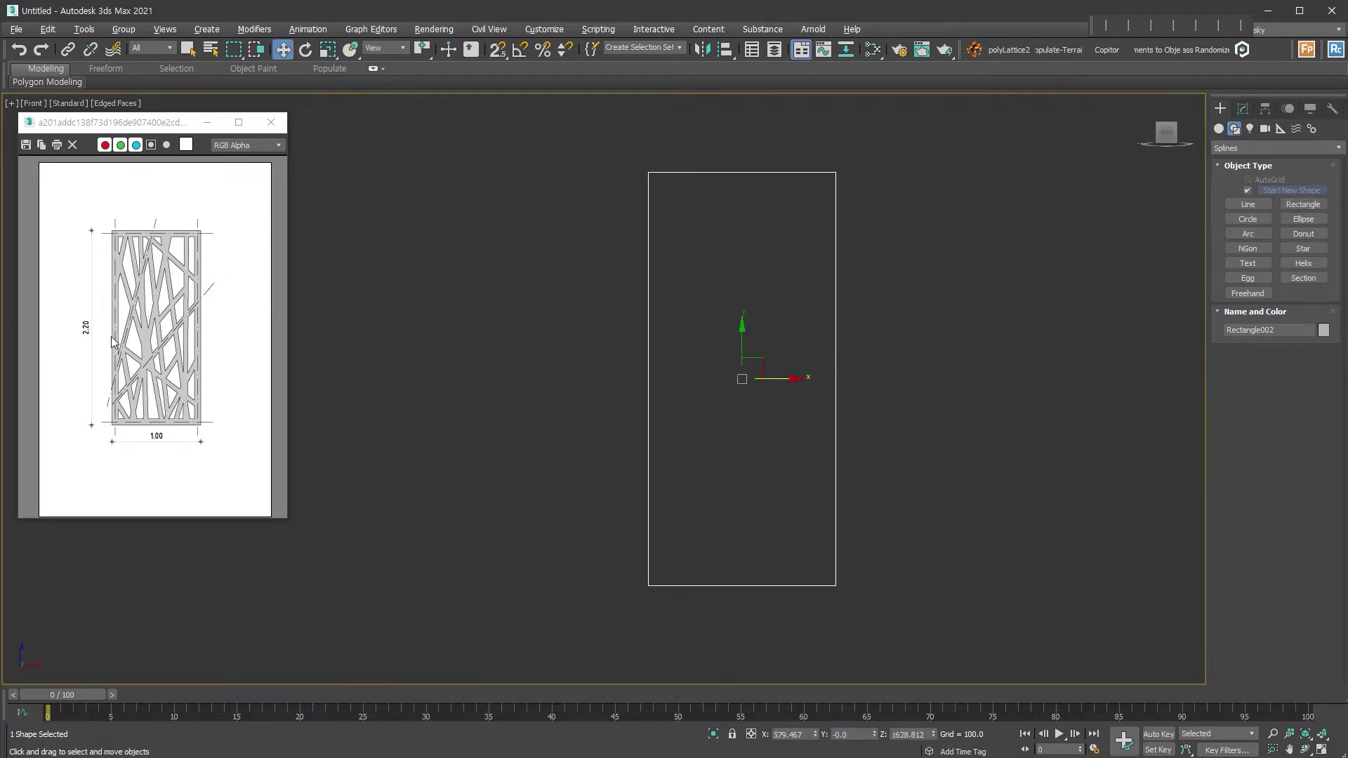
{"action": "key", "text": "l"}
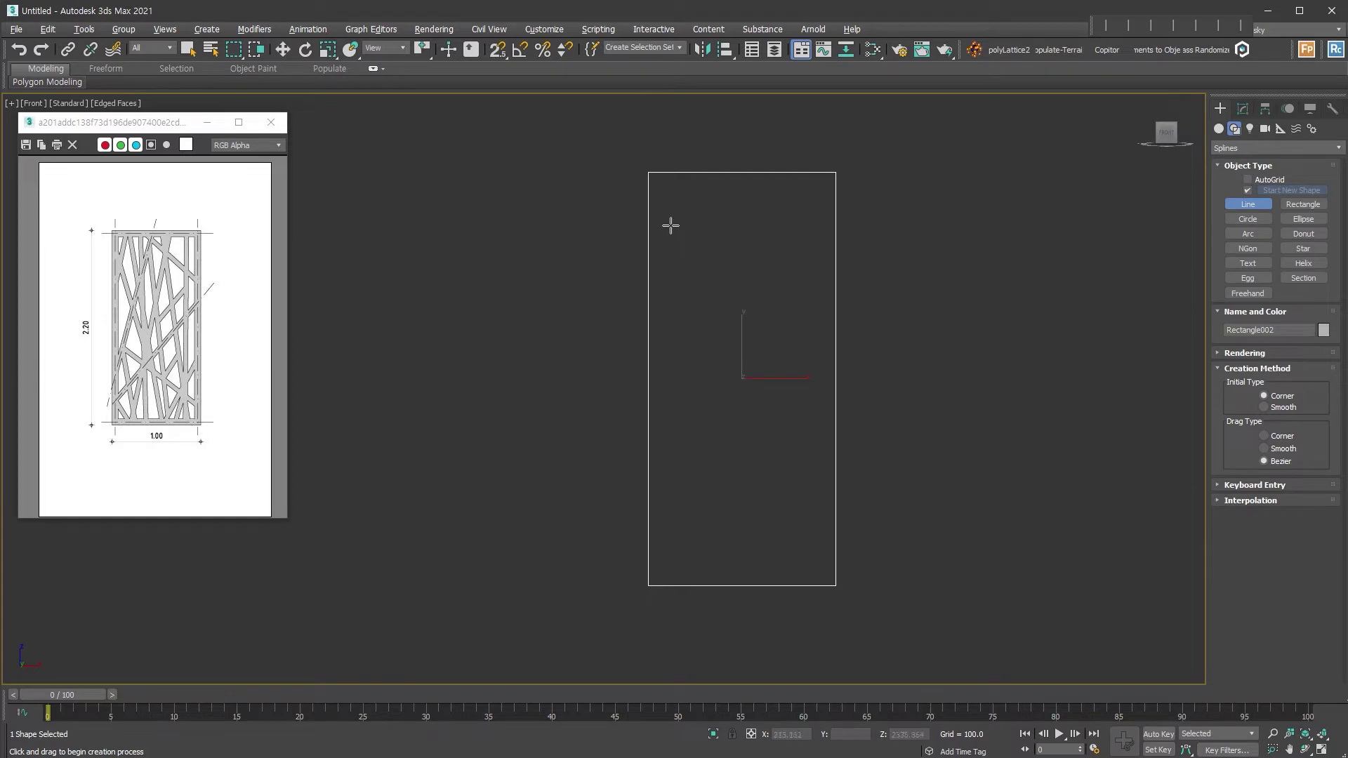
Draw the first three crossing lines over the frame, some extending past its edges.
{"action": "left_click", "coordinate": [680, 165]}
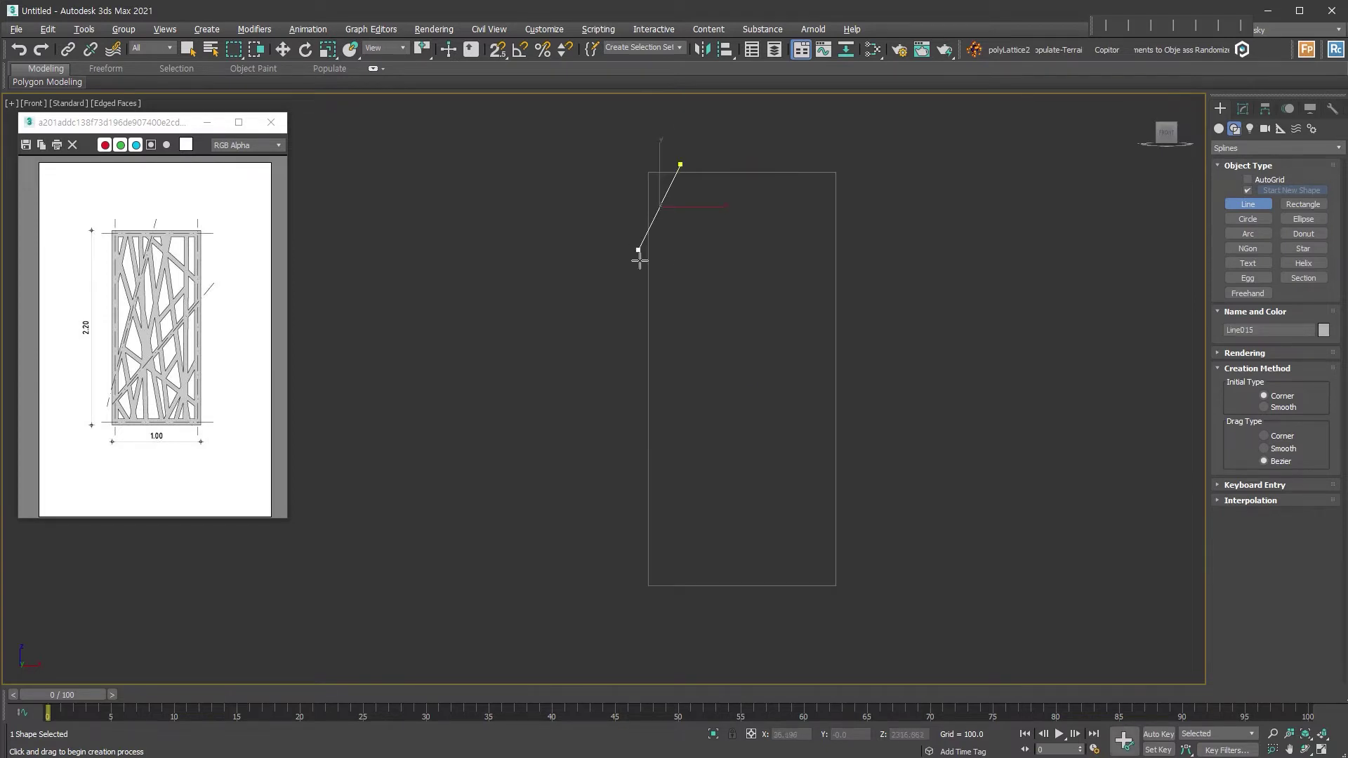
{"action": "left_click", "coordinate": [635, 264]}
{"action": "right_click", "coordinate": [636, 253]}
{"action": "left_click", "coordinate": [642, 205]}
{"action": "left_click", "coordinate": [771, 602]}
{"action": "right_click", "coordinate": [770, 602]}
{"action": "left_click", "coordinate": [780, 605]}
{"action": "left_click", "coordinate": [688, 151]}
{"action": "right_click", "coordinate": [688, 151]}
Add more diagonal lines across the frame, ending with a short line inside it.
{"action": "left_click", "coordinate": [830, 598]}
{"action": "left_click", "coordinate": [635, 442]}
{"action": "left_click", "coordinate": [872, 569]}
{"action": "left_click", "coordinate": [635, 457]}
{"action": "left_click", "coordinate": [756, 146]}
{"action": "left_click", "coordinate": [766, 341]}
{"action": "left_click", "coordinate": [816, 304]}
{"action": "right_click", "coordinate": [817, 305]}
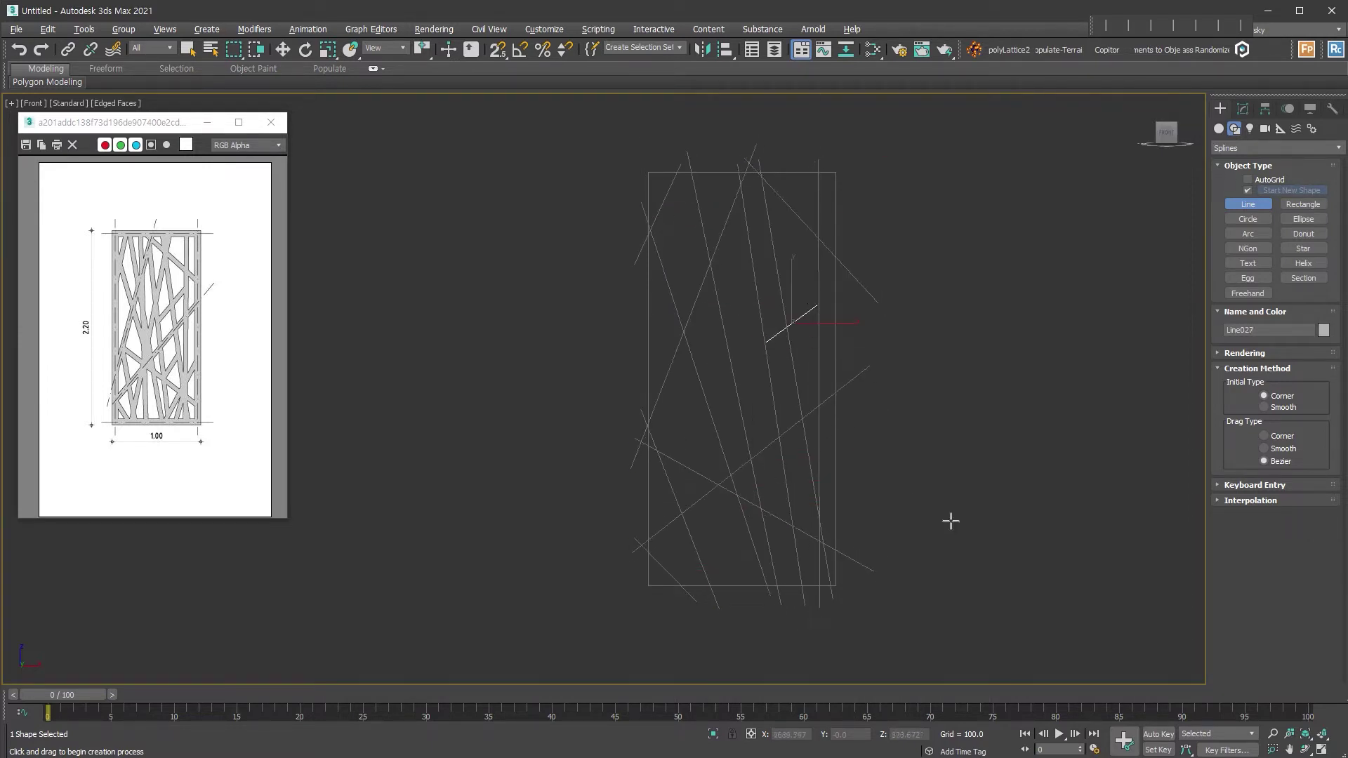
{"action": "right_click", "coordinate": [950, 521]}
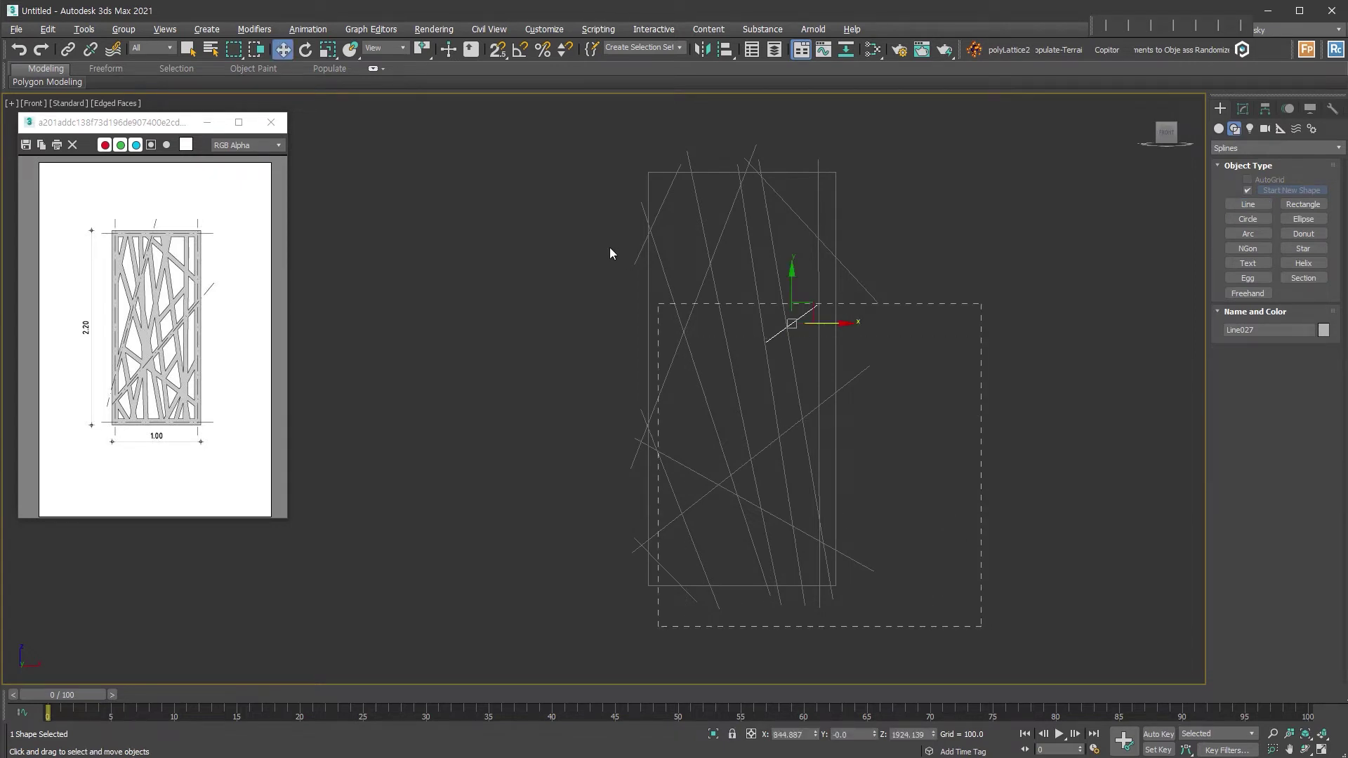
Shift the frame and lines left, place a copy beside them, and select the left rectangle.
{"action": "left_click_drag", "start_coordinate": [609, 247], "coordinate": [541, 157]}
{"action": "mouse_move", "coordinate": [807, 382]}
{"action": "left_mouse_down"}
{"action": "mouse_move", "coordinate": [690, 373]}
{"action": "mouse_move", "coordinate": [1061, 374]}
{"action": "left_mouse_up"}
{"action": "left_click", "coordinate": [677, 450]}
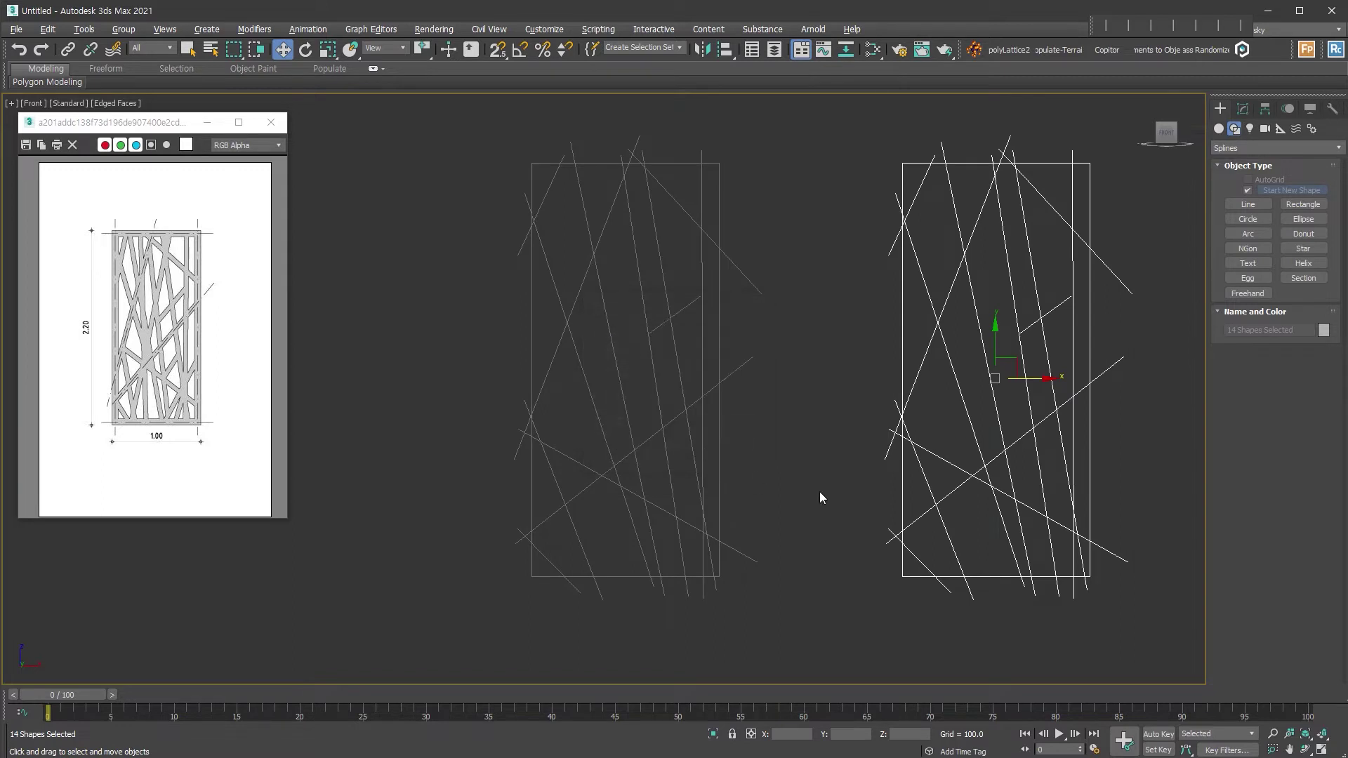
{"action": "left_click", "coordinate": [821, 499]}
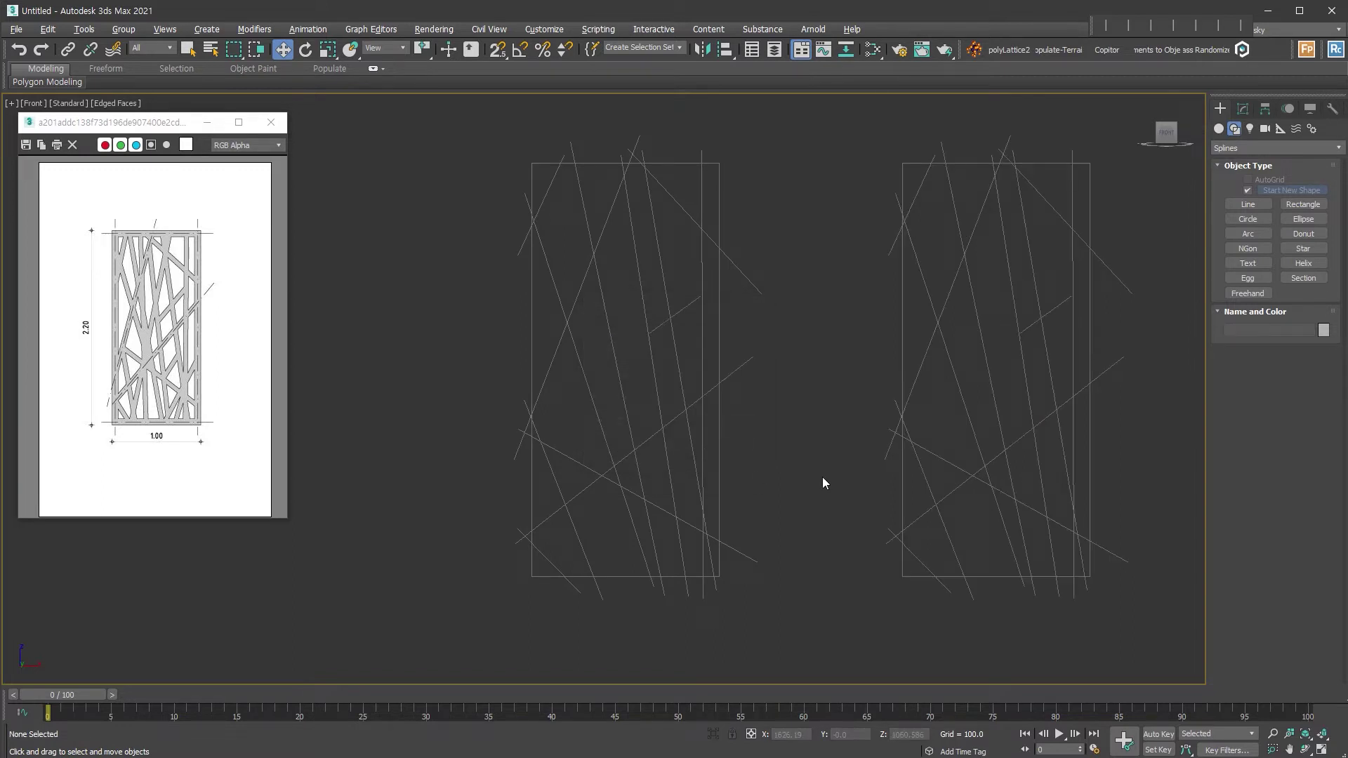
{"action": "left_click", "coordinate": [719, 465]}
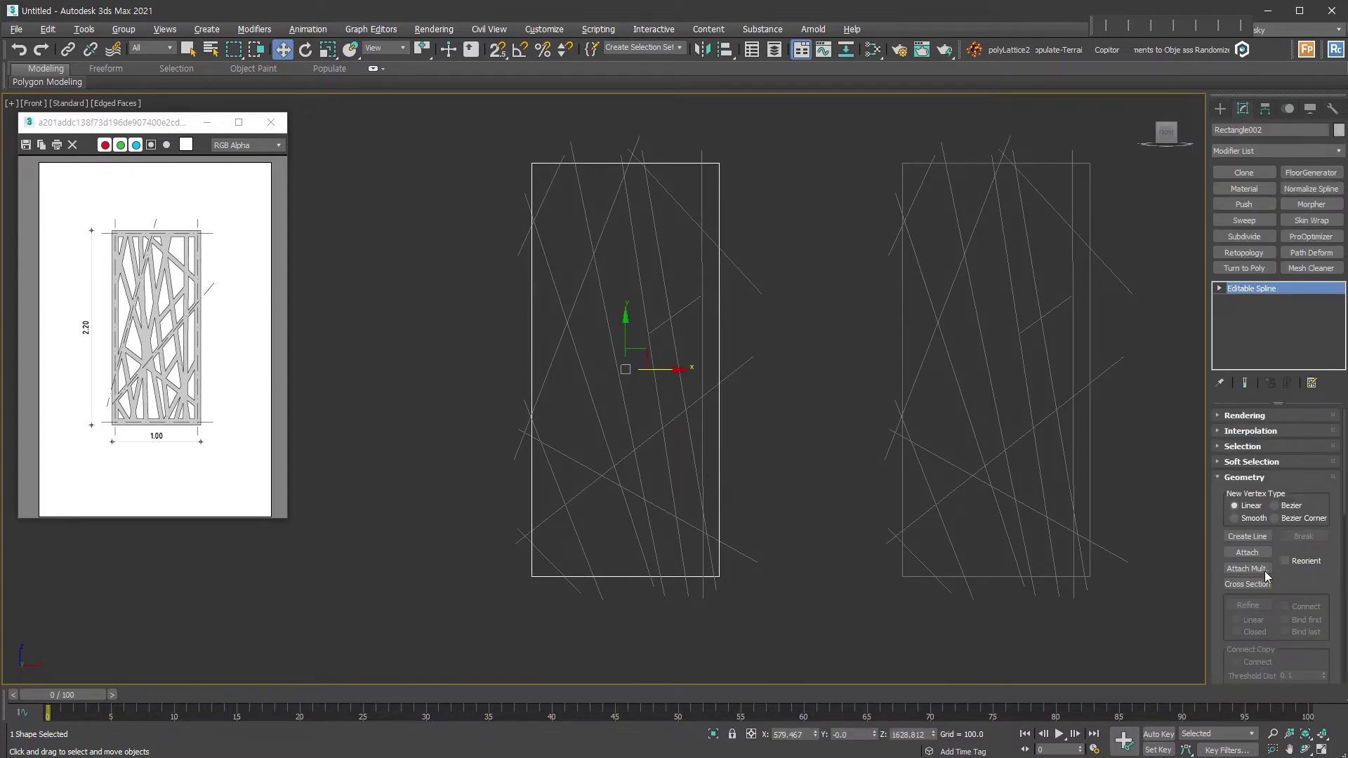
Attach the eight crossing lines to the left frame rectangle as one Editable Spline.
{"action": "left_click", "coordinate": [1247, 552]}
{"action": "left_click", "coordinate": [700, 496]}
{"action": "left_click", "coordinate": [650, 502]}
{"action": "left_click", "coordinate": [644, 449]}
{"action": "left_click", "coordinate": [577, 535]}
{"action": "left_click", "coordinate": [591, 391]}
{"action": "left_click", "coordinate": [579, 299]}
{"action": "left_click", "coordinate": [550, 187]}
{"action": "left_click", "coordinate": [730, 260]}
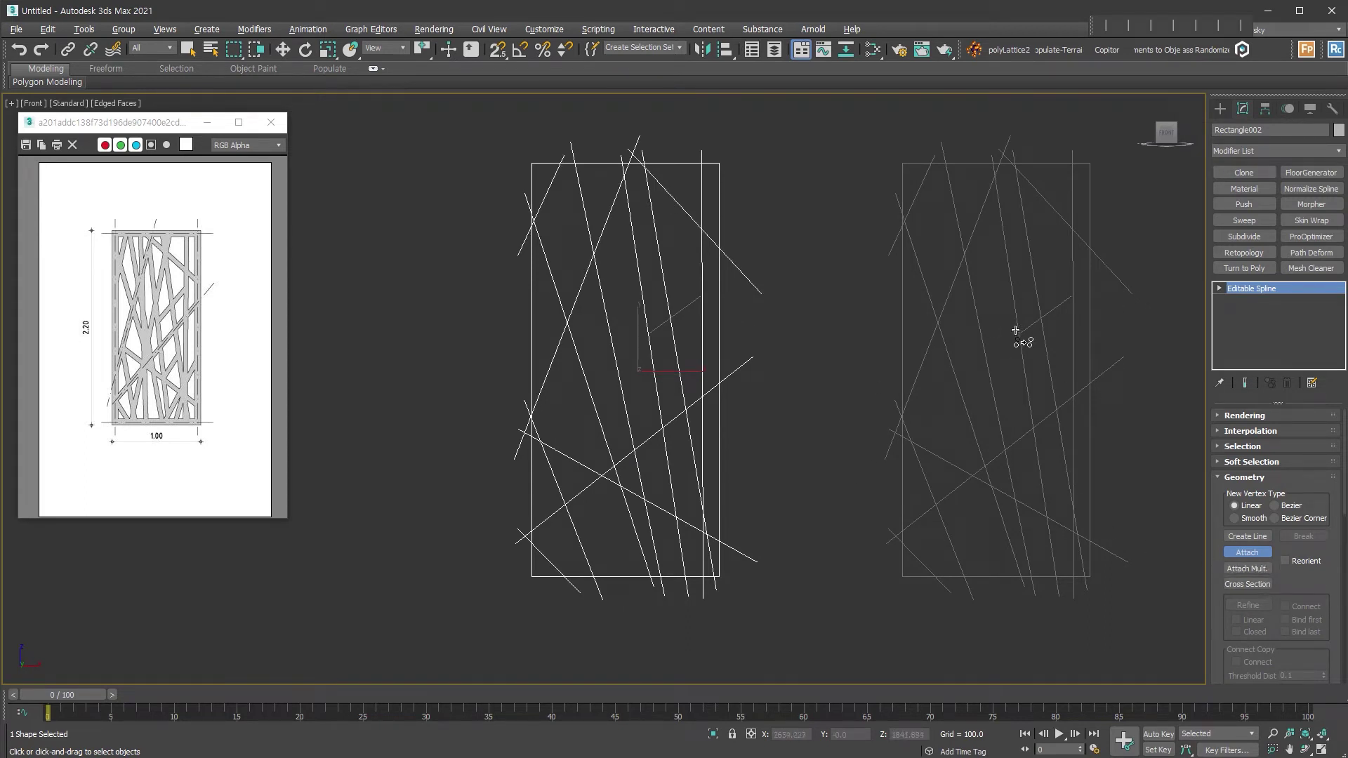
{"action": "key", "text": "w"}
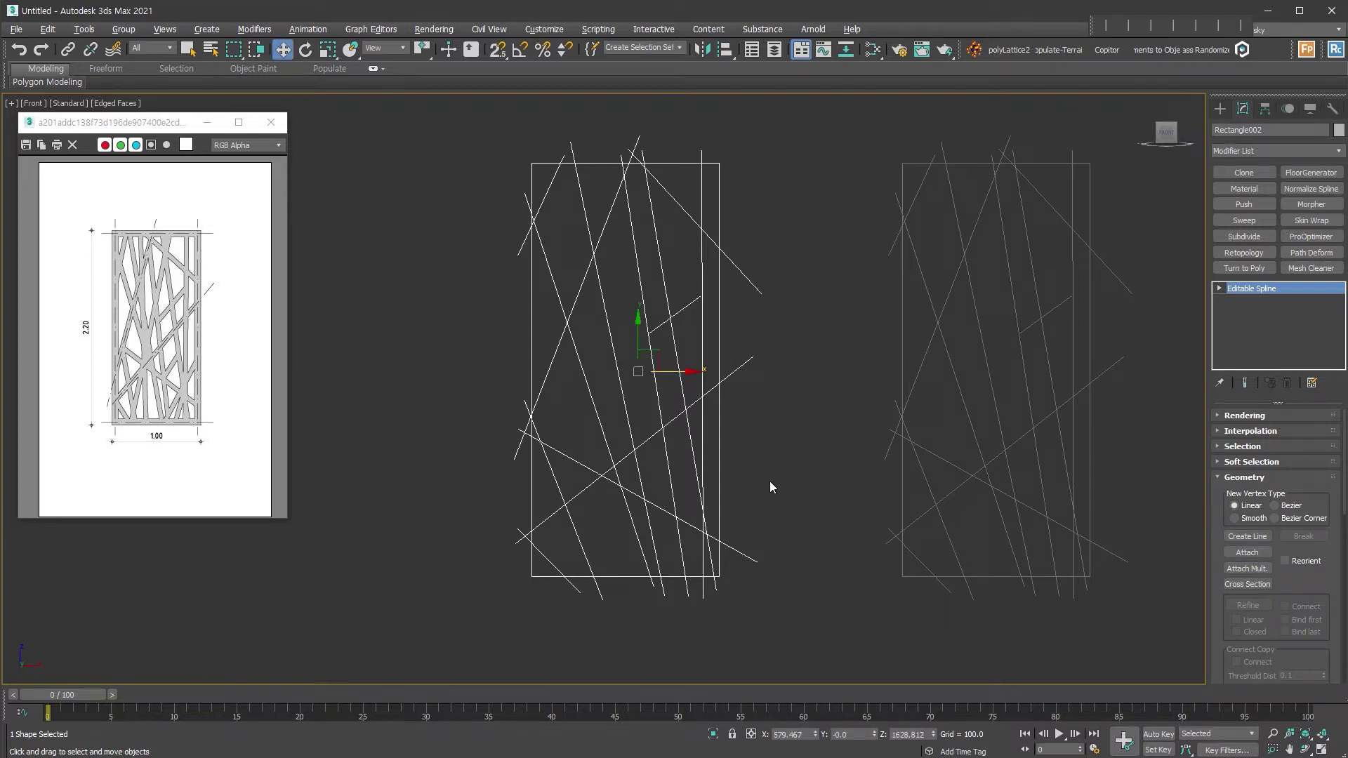
{"action": "key", "text": "3"}
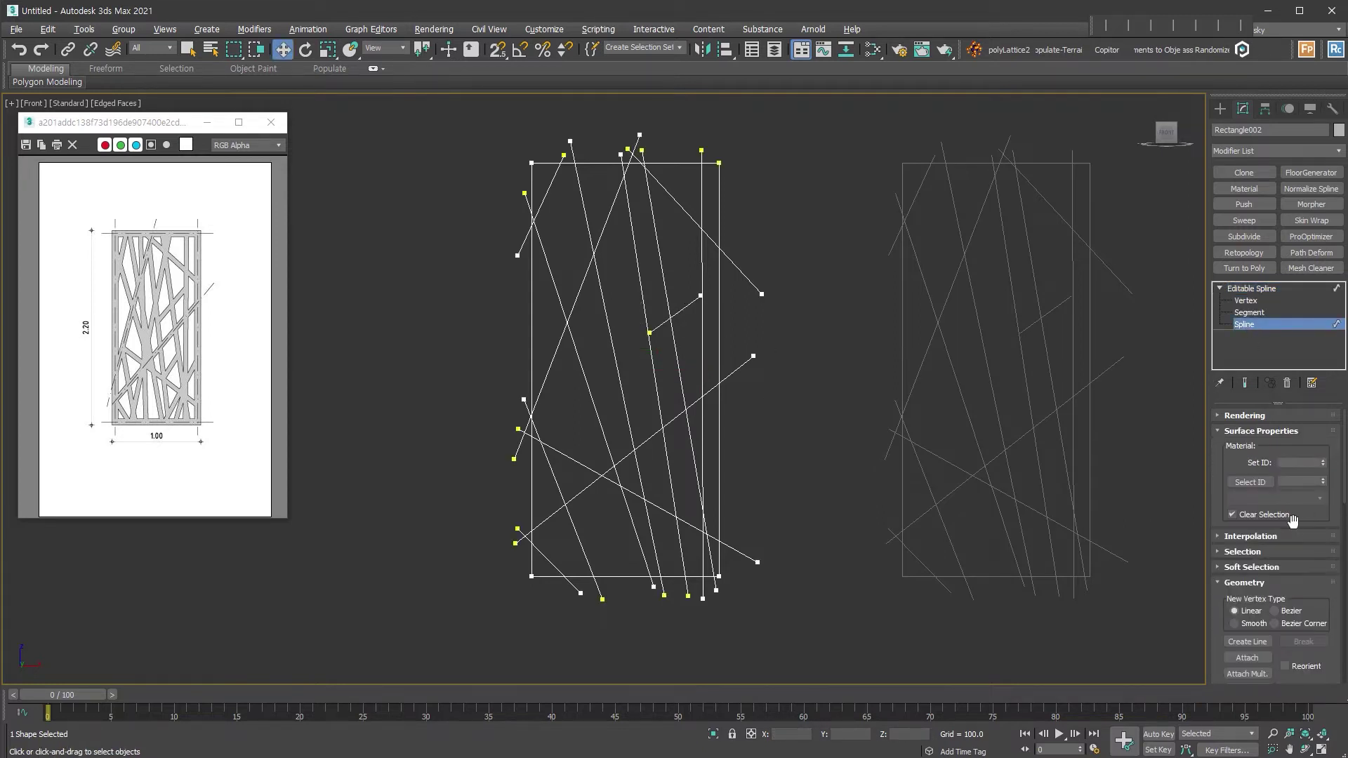
Give all splines of the left shape a centred outline of about 52.
{"action": "key", "text": "ctrl+a"}
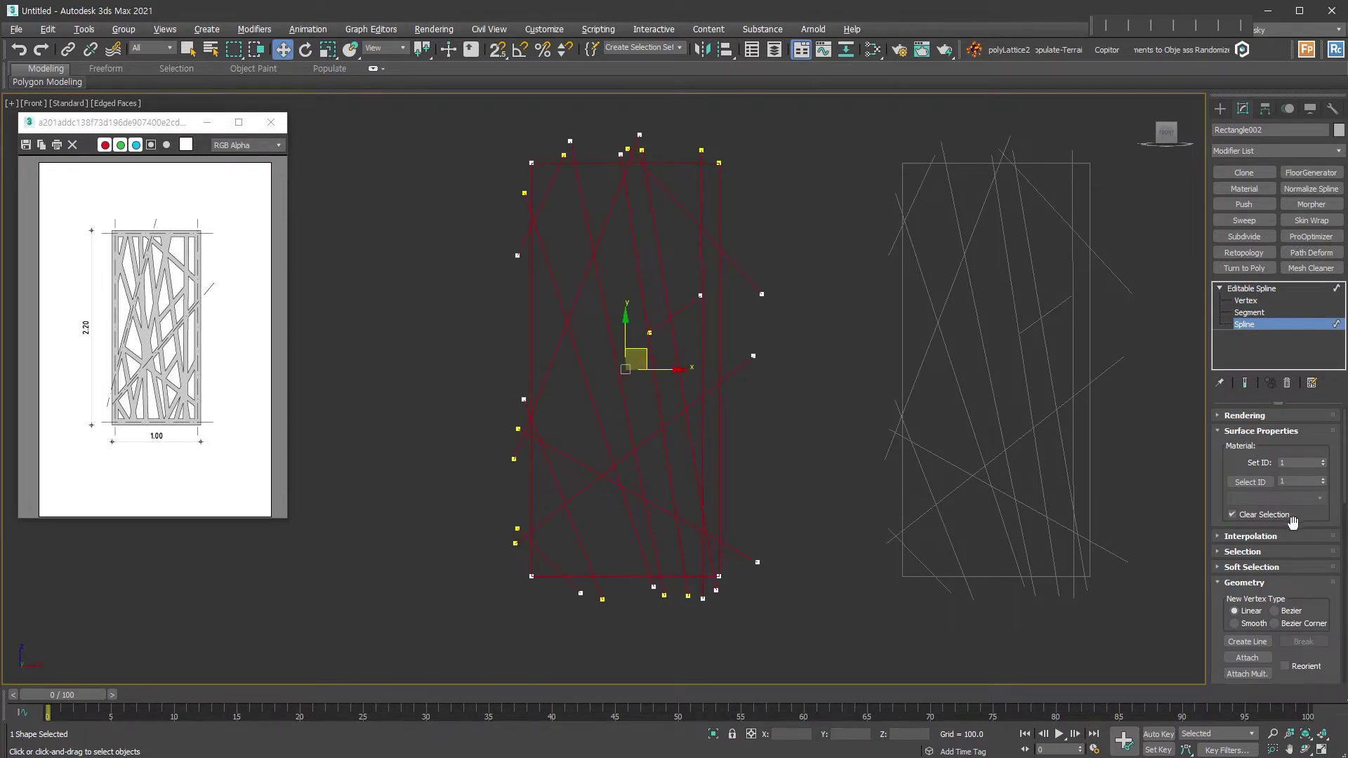
{"action": "scroll", "coordinate": [1292, 521], "scroll_direction": "down", "scroll_amount": 4}
{"action": "scroll", "coordinate": [1292, 521], "scroll_direction": "down", "scroll_amount": 3}
{"action": "scroll", "coordinate": [1292, 521], "scroll_direction": "down", "scroll_amount": 3}
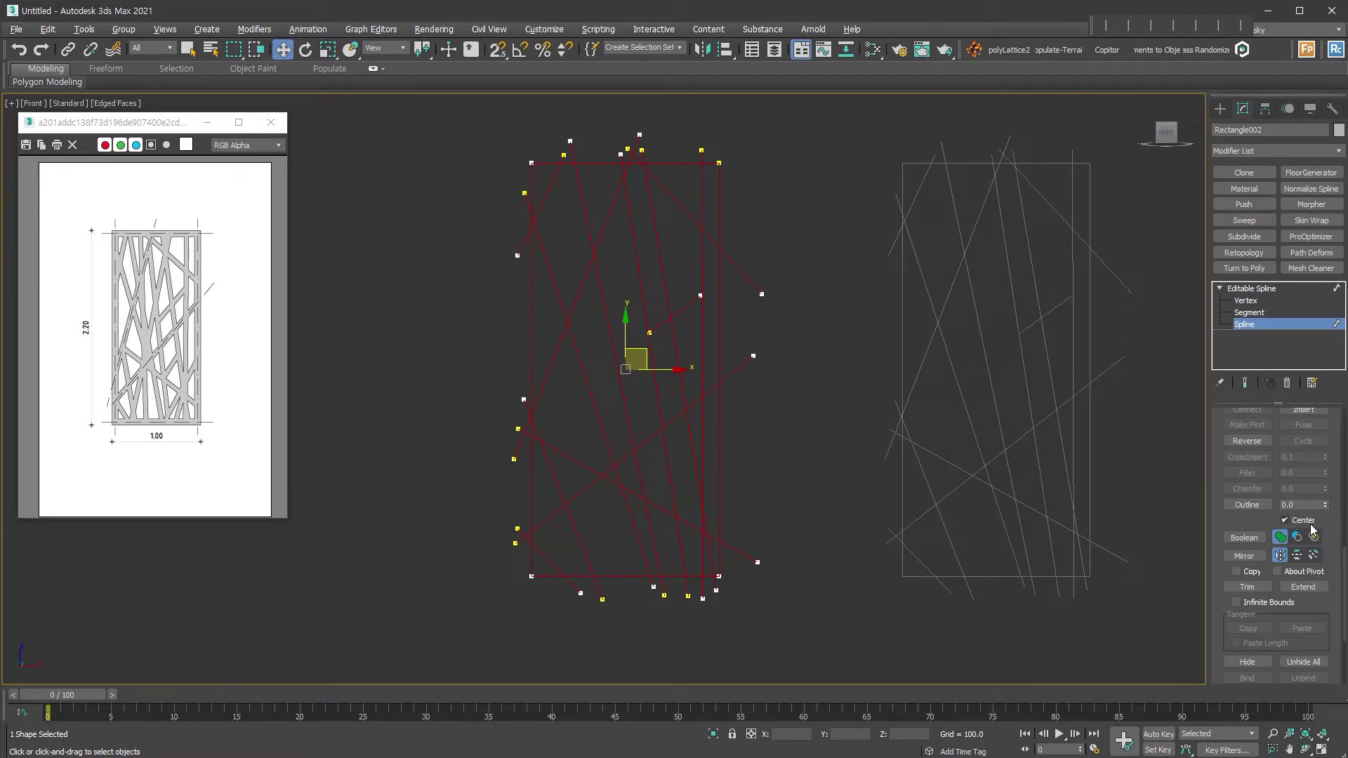
{"action": "left_click", "coordinate": [1260, 505]}
{"action": "left_click", "coordinate": [1285, 521]}
{"action": "left_click_drag", "start_coordinate": [737, 551], "coordinate": [745, 545]}
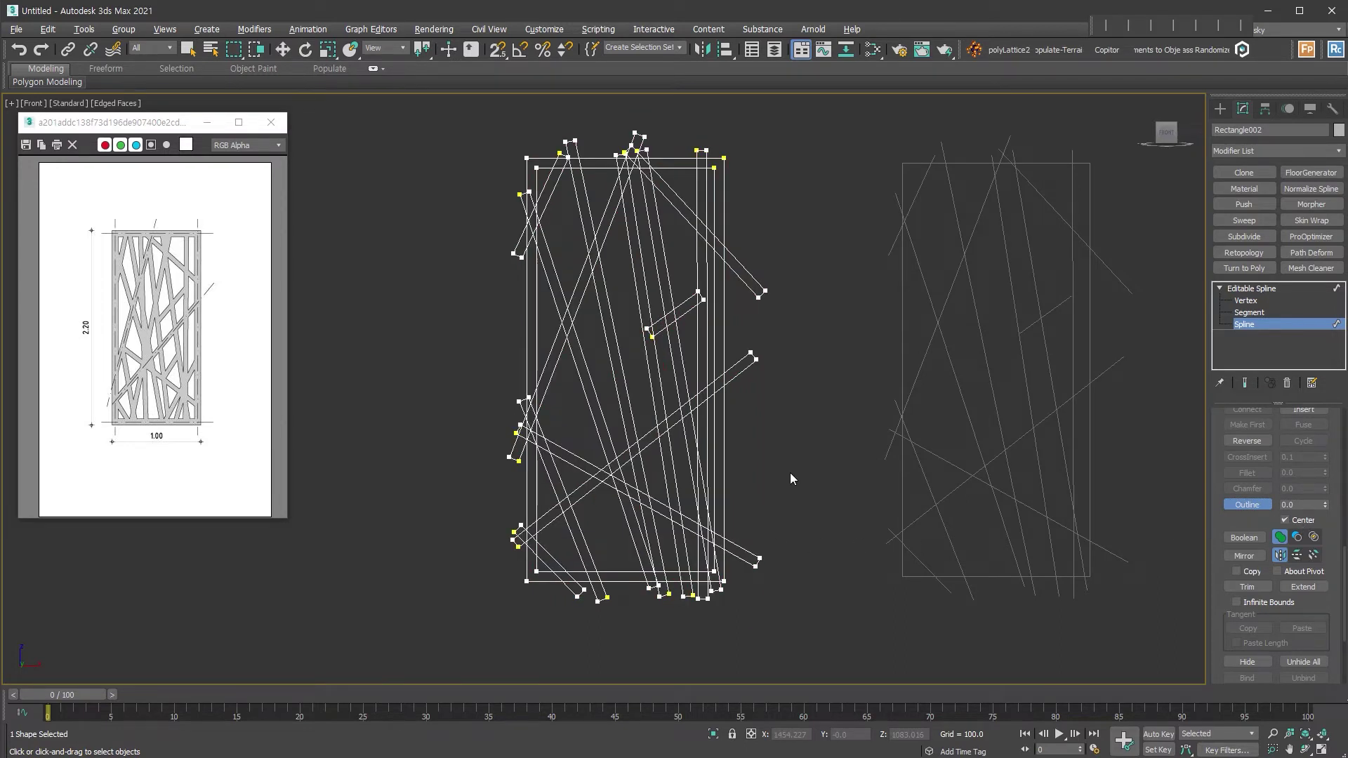
{"action": "key", "text": "w"}
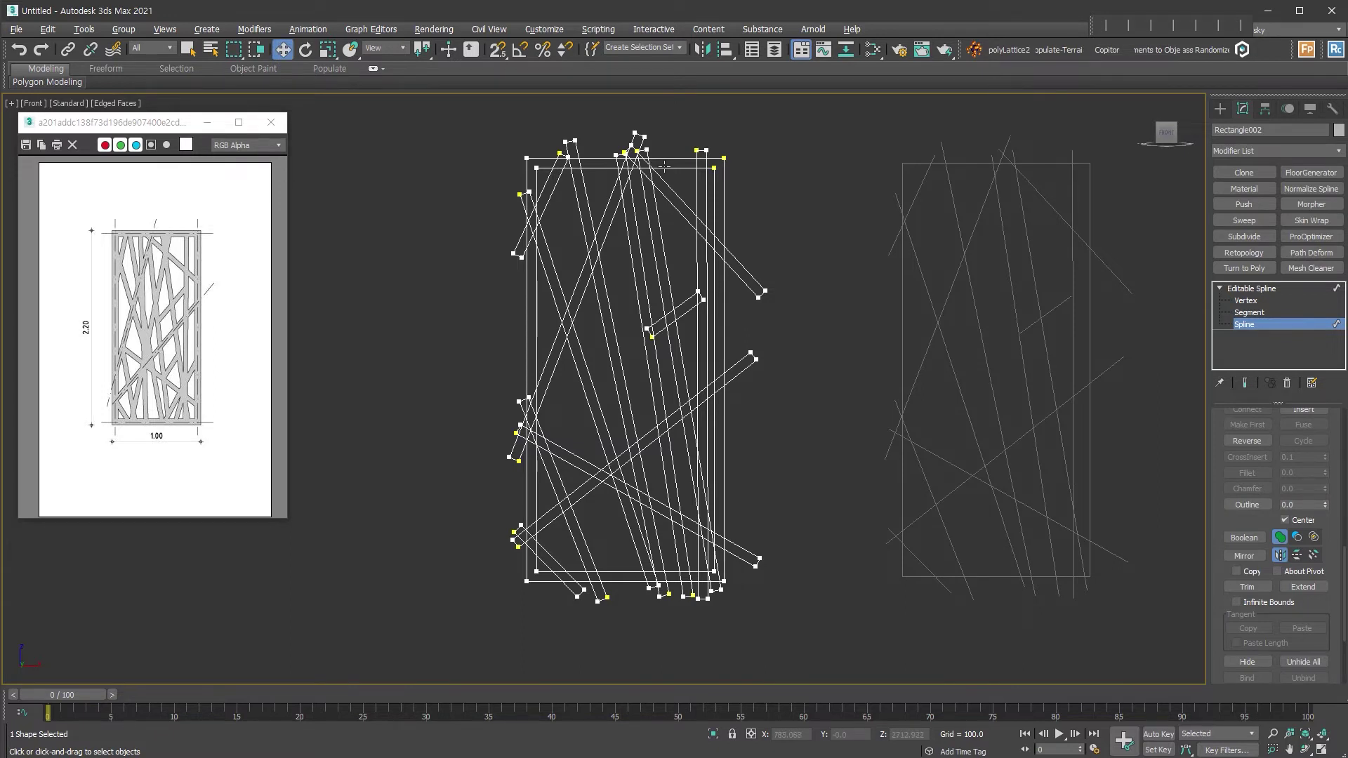
{"action": "left_click", "coordinate": [664, 167]}
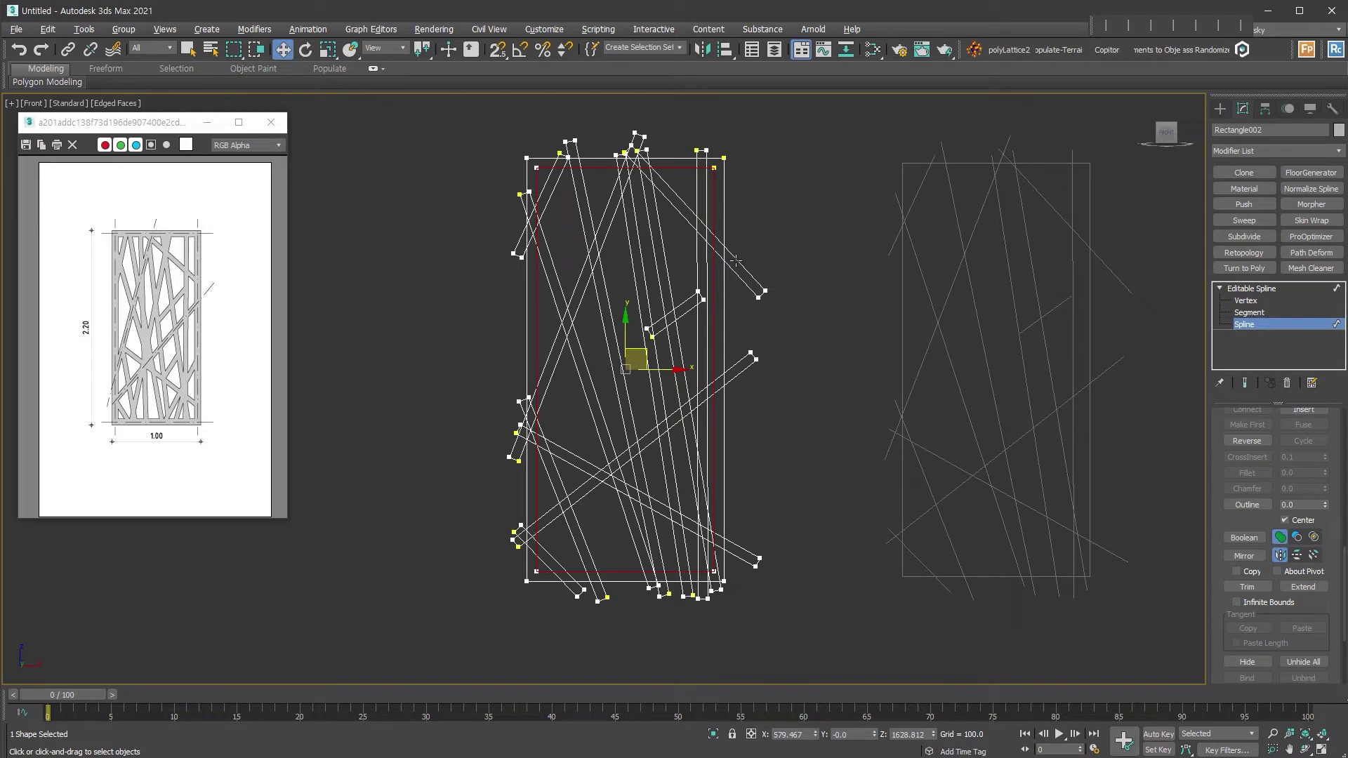
Apply a Boolean between the narrow vertical strip and the frame outline.
{"action": "left_click", "coordinate": [1296, 538]}
{"action": "left_click", "coordinate": [1244, 538]}
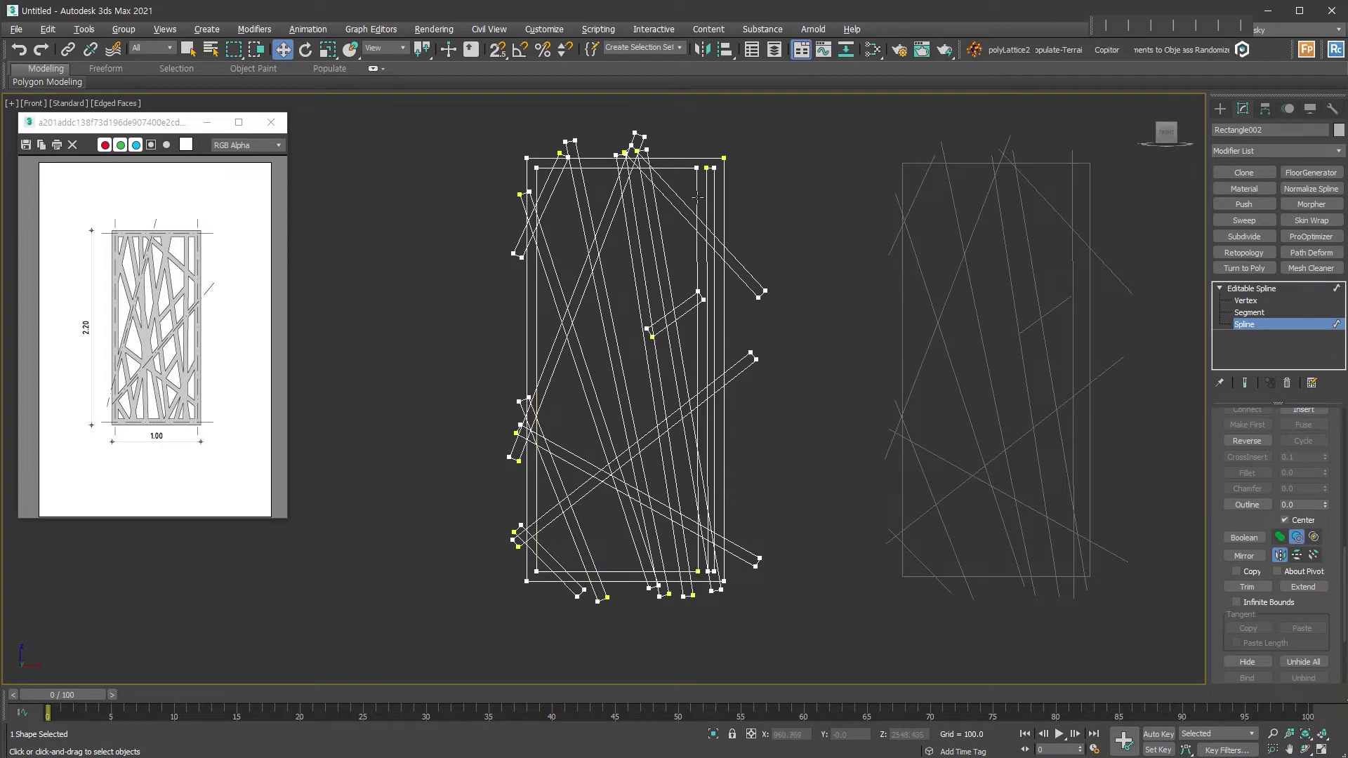
{"action": "left_click", "coordinate": [697, 198]}
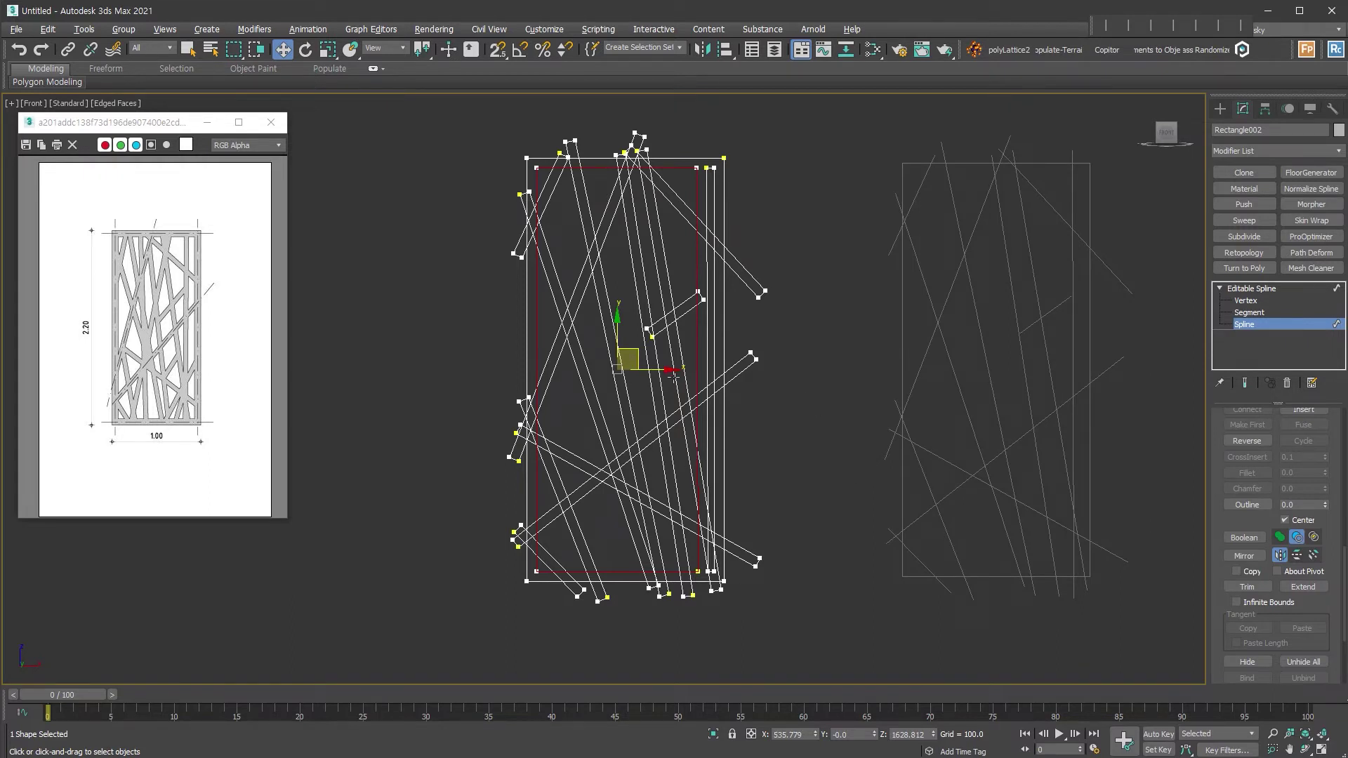
{"action": "left_click", "coordinate": [817, 333]}
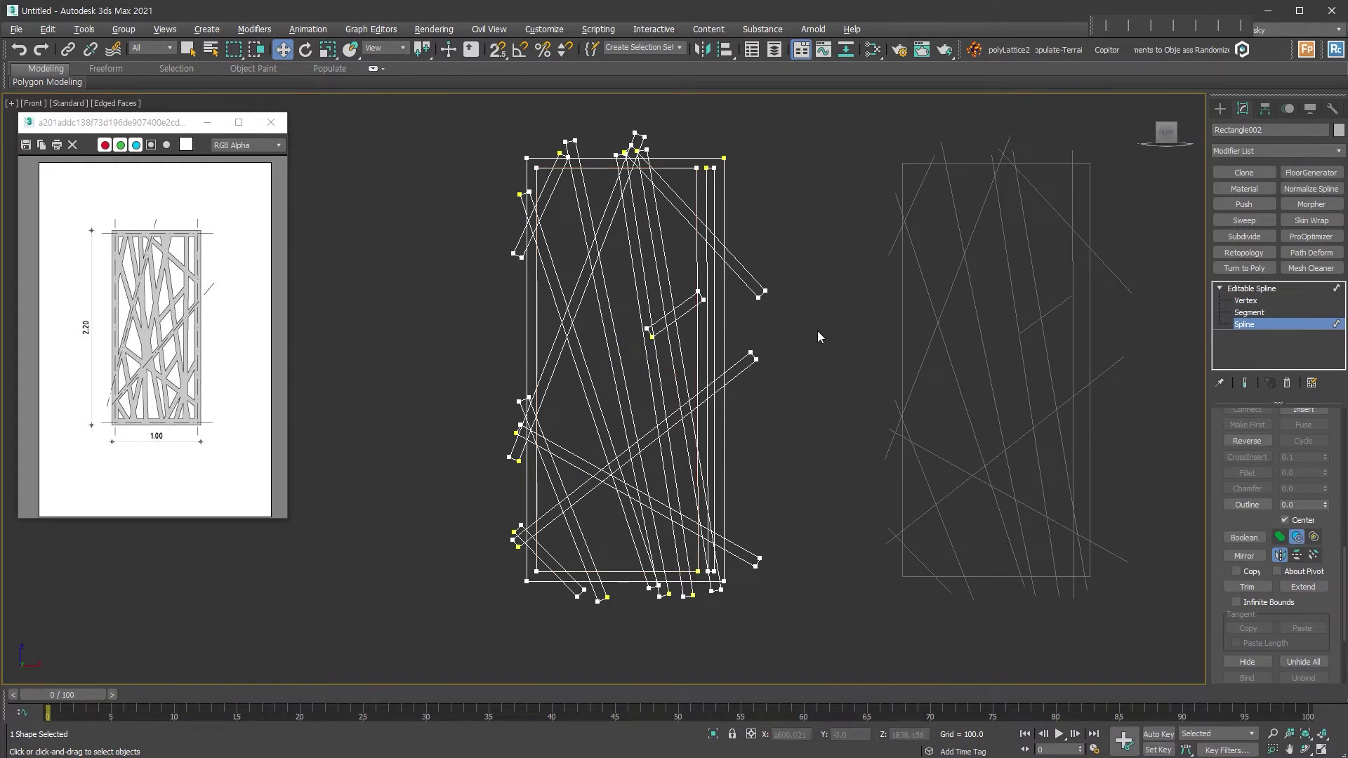
Boolean-union crossing diagonal bars into a selected bar.
{"action": "left_click", "coordinate": [754, 288]}
{"action": "left_click", "coordinate": [1279, 537]}
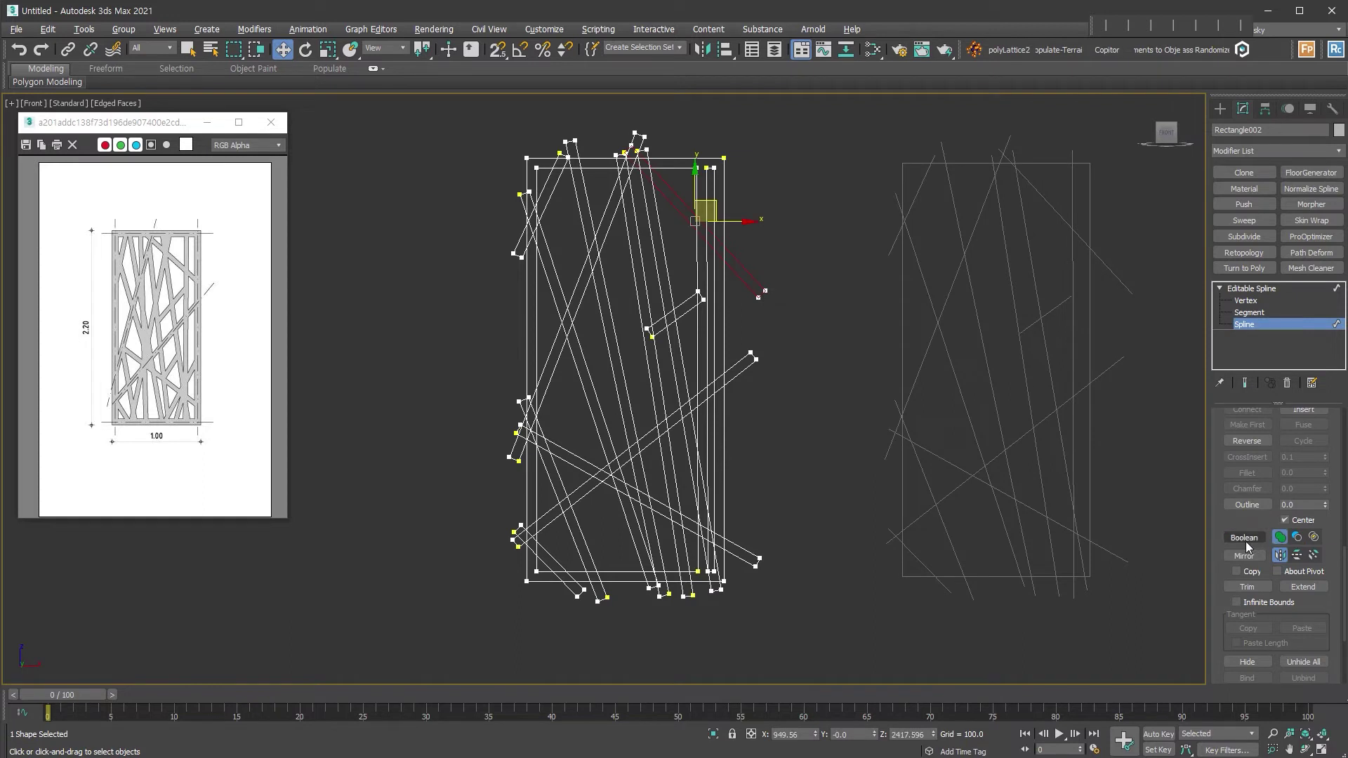
{"action": "left_click", "coordinate": [650, 246]}
{"action": "left_click", "coordinate": [624, 232]}
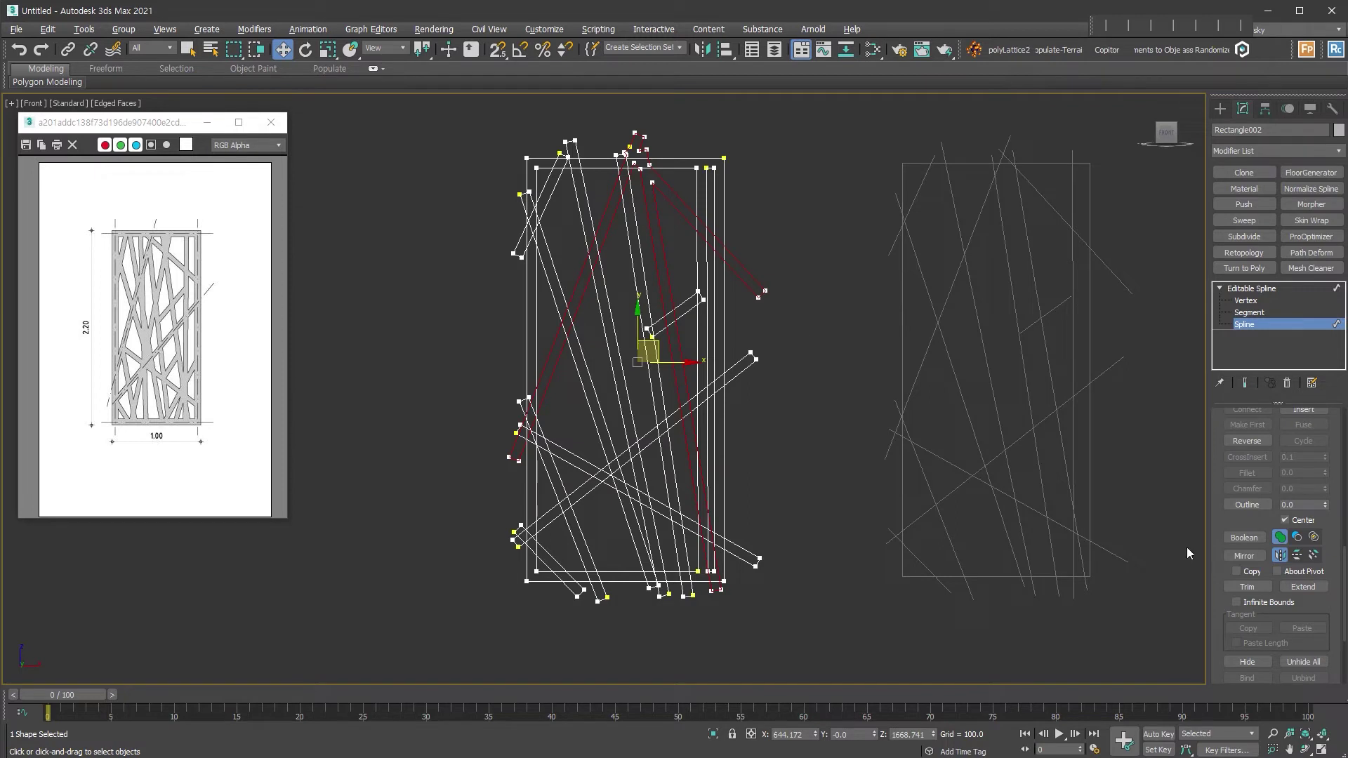
{"action": "left_click", "coordinate": [1243, 537]}
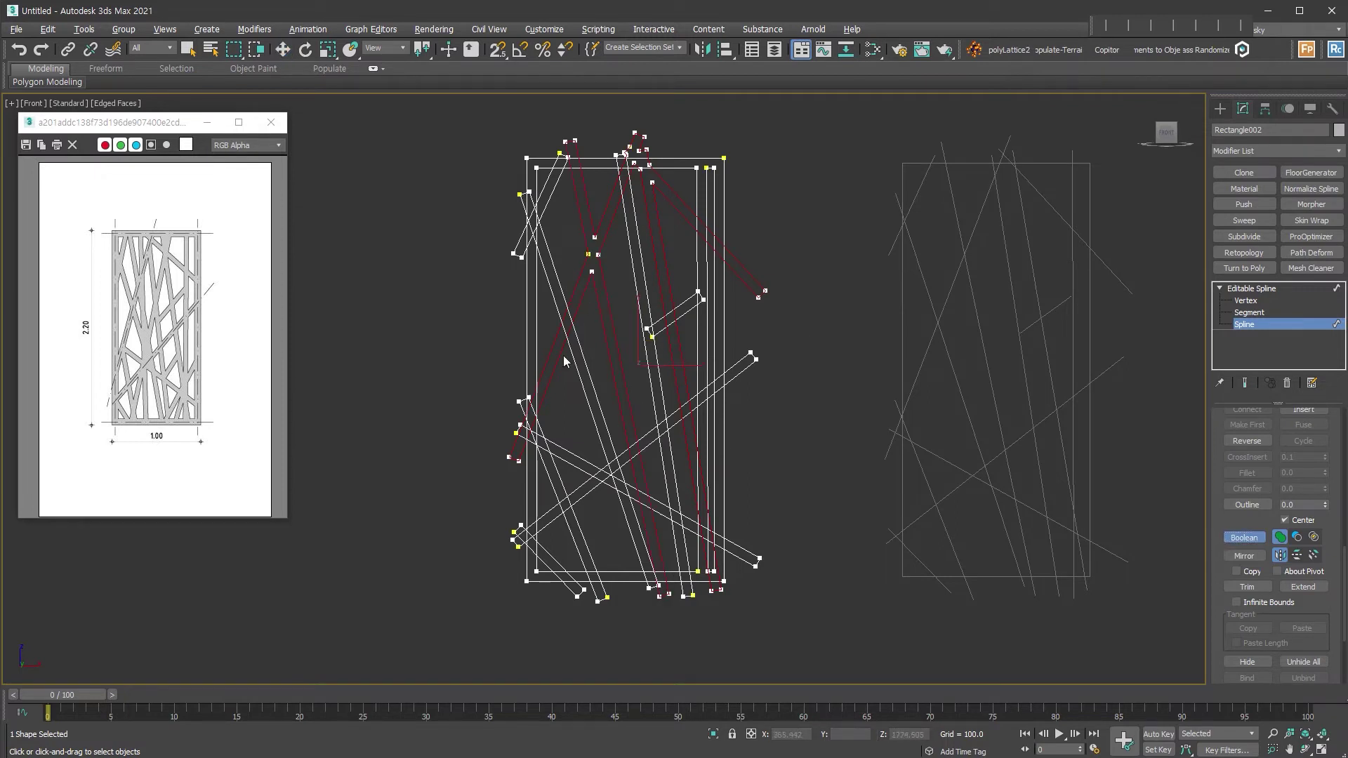
{"action": "left_click", "coordinate": [581, 337]}
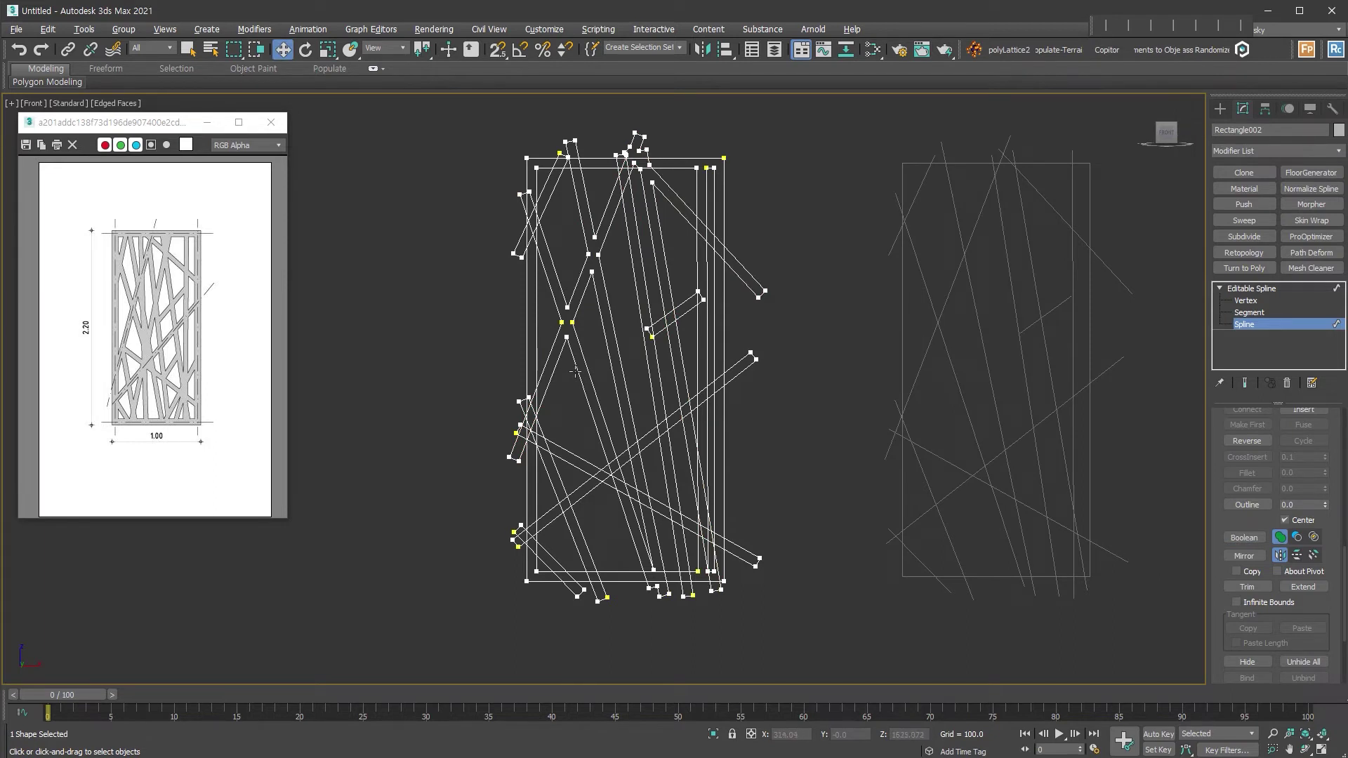
Union further outlined bars, then marquee-select the whole left test shape.
{"action": "left_click", "coordinate": [607, 355]}
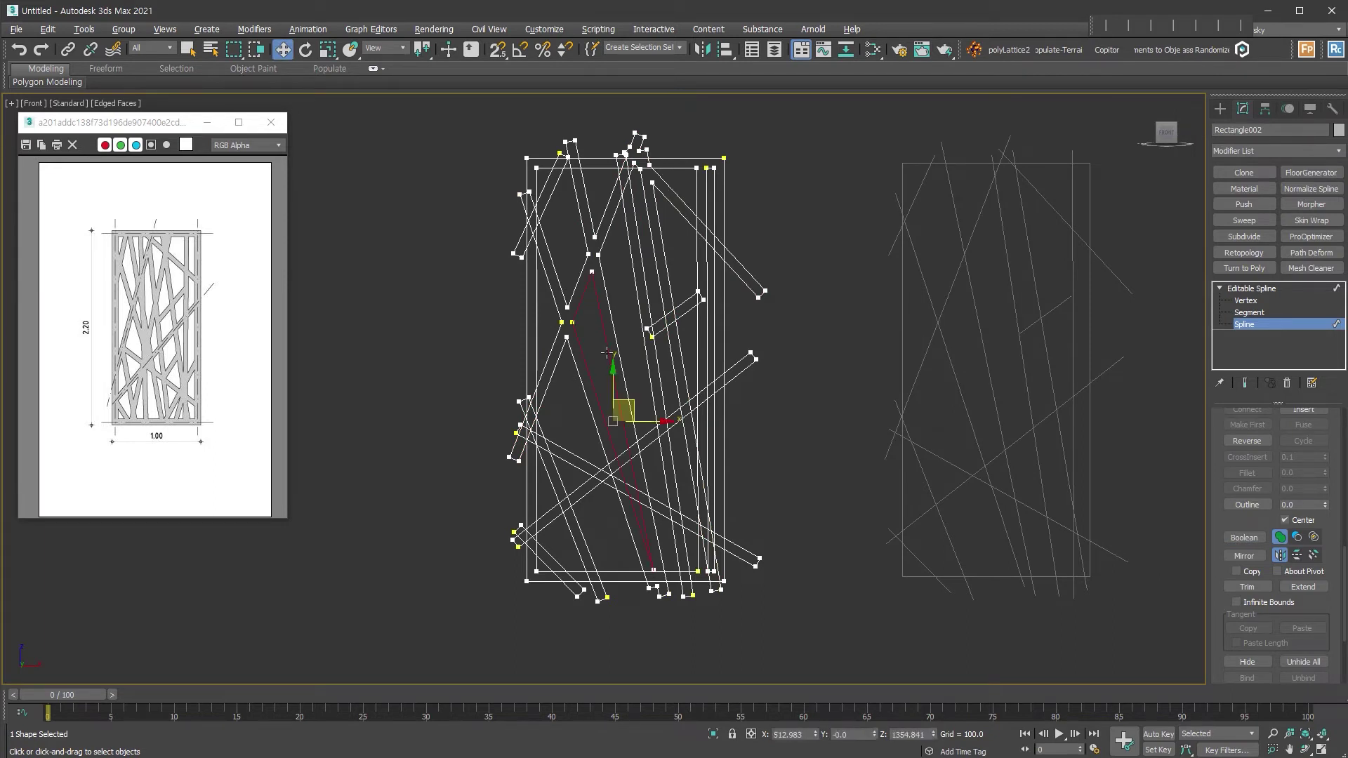
{"action": "left_click", "coordinate": [577, 373], "text": "ctrl"}
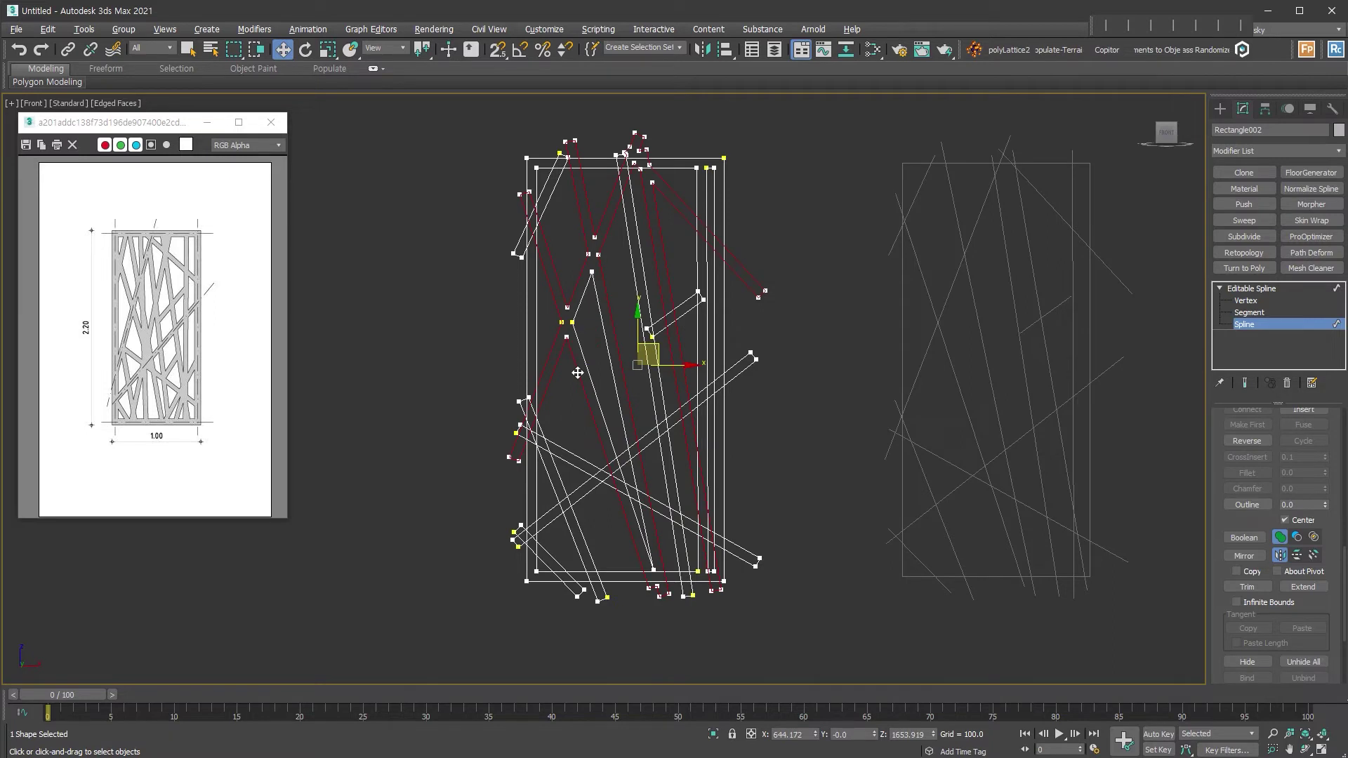
{"action": "left_click", "coordinate": [1243, 537]}
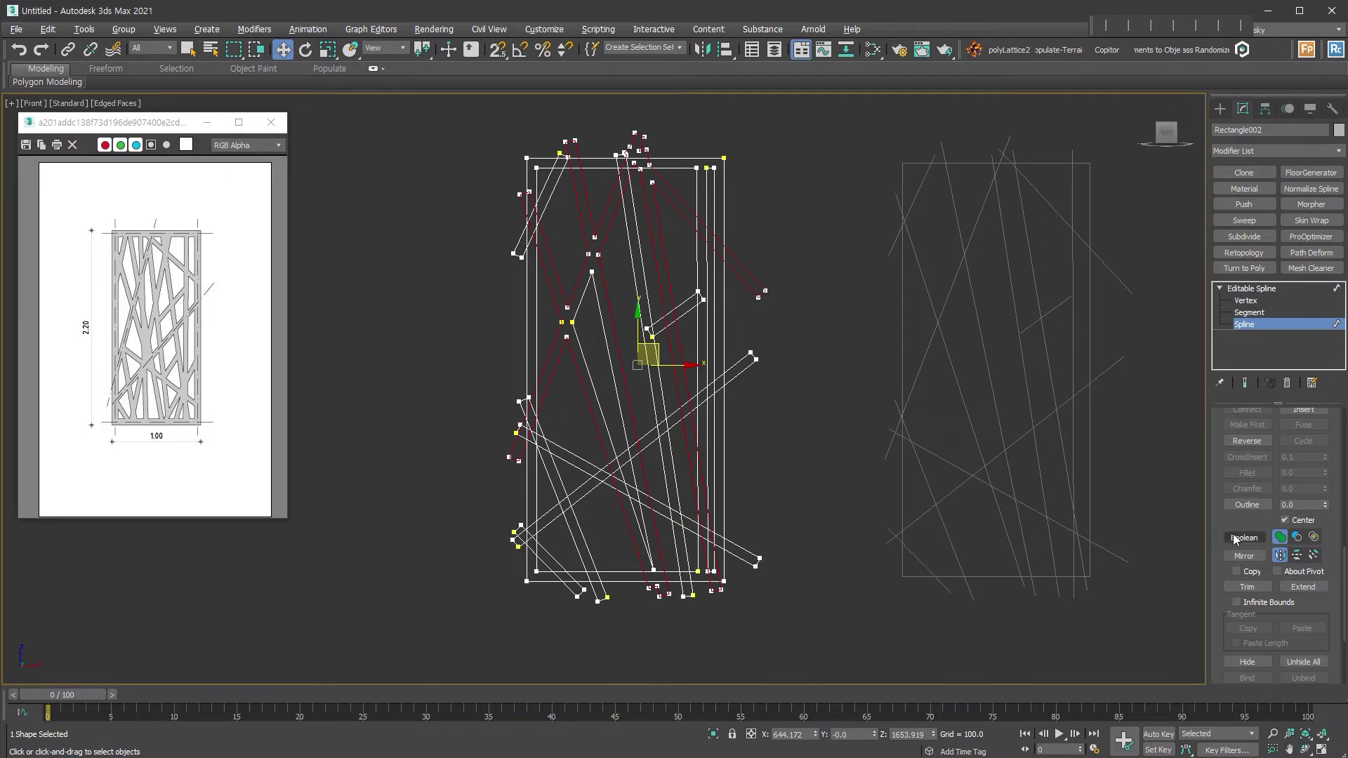
{"action": "left_click", "coordinate": [565, 451]}
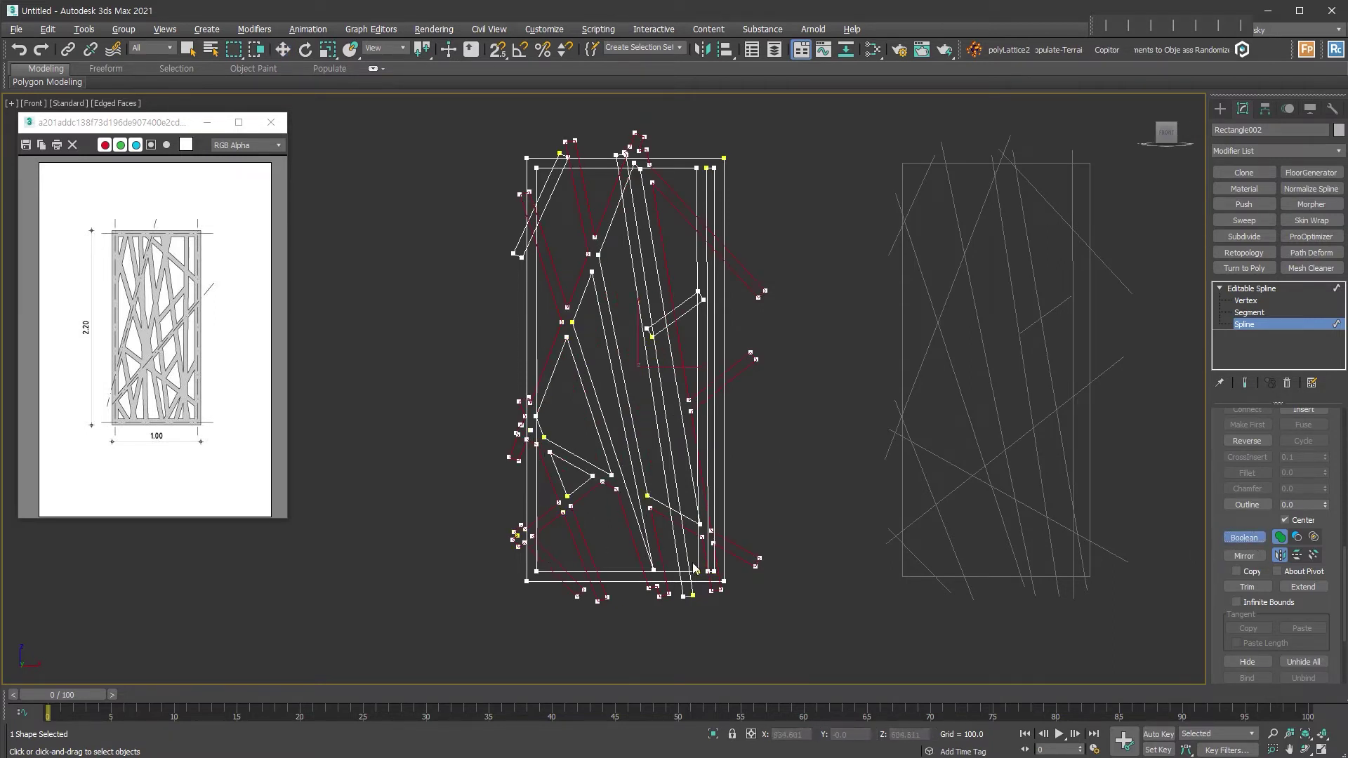
{"action": "left_click", "coordinate": [689, 532]}
{"action": "left_click", "coordinate": [738, 544]}
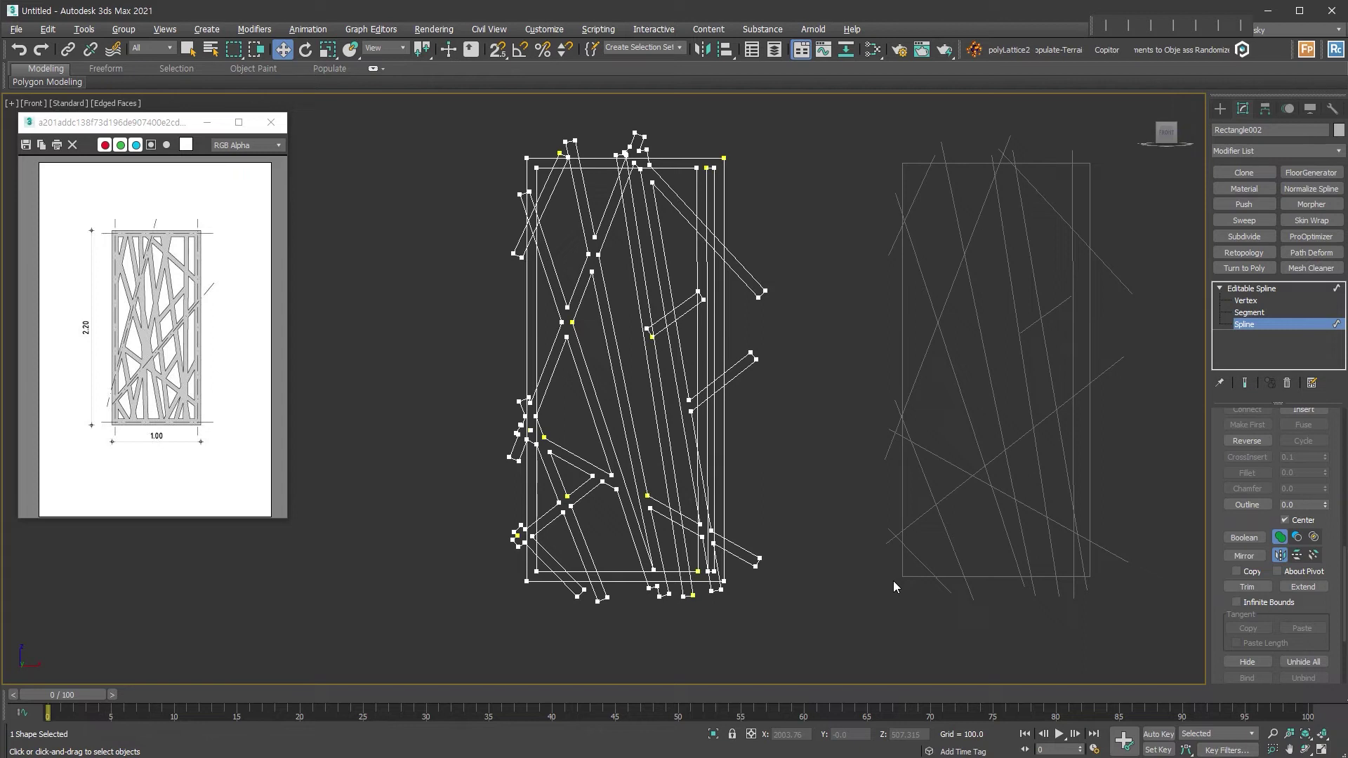
{"action": "left_click_drag", "start_coordinate": [832, 619], "coordinate": [425, 112]}
Delete the left test shape and give the 14 remaining shapes an Edit Spline modifier at Spline level.
{"action": "key", "text": "Delete"}
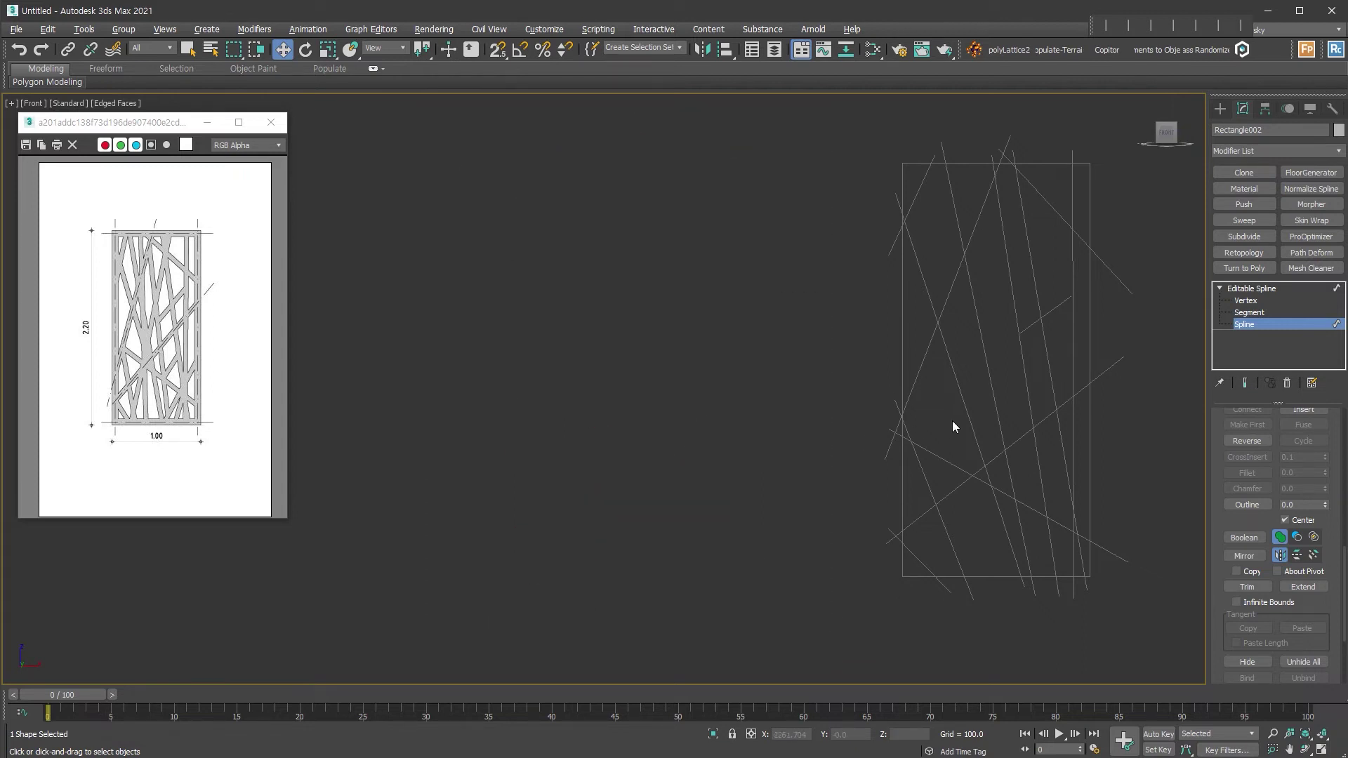
{"action": "middle_click_drag", "start_coordinate": [1008, 414], "coordinate": [721, 400]}
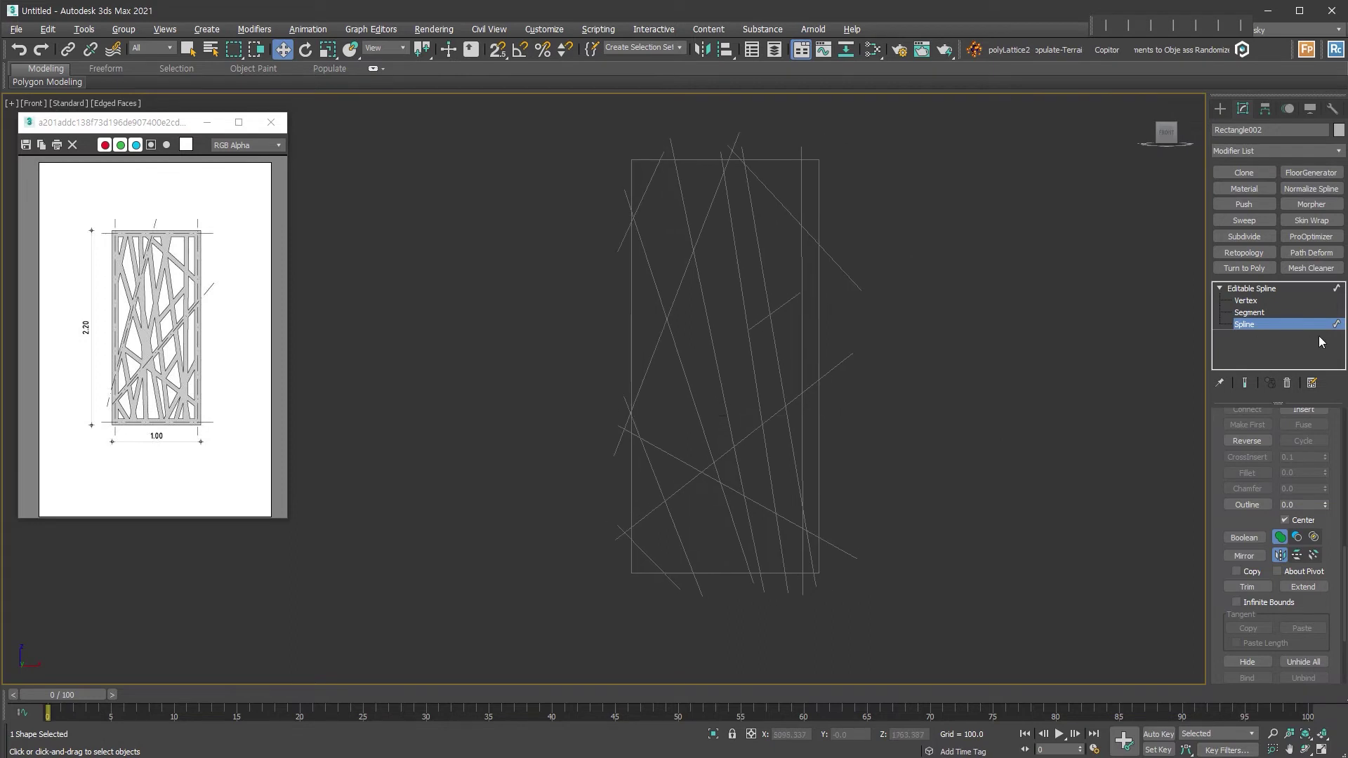
{"action": "left_click", "coordinate": [1063, 408]}
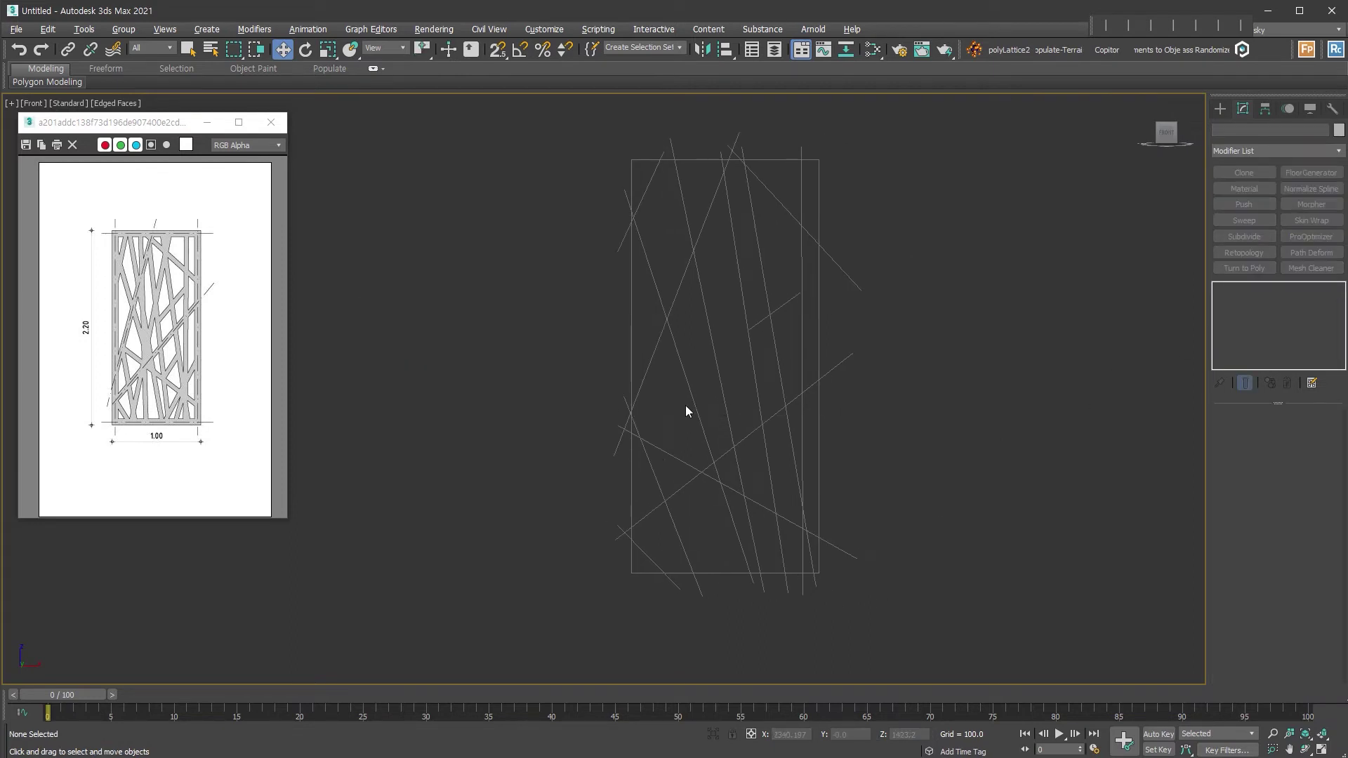
{"action": "left_click_drag", "start_coordinate": [977, 631], "coordinate": [671, 256]}
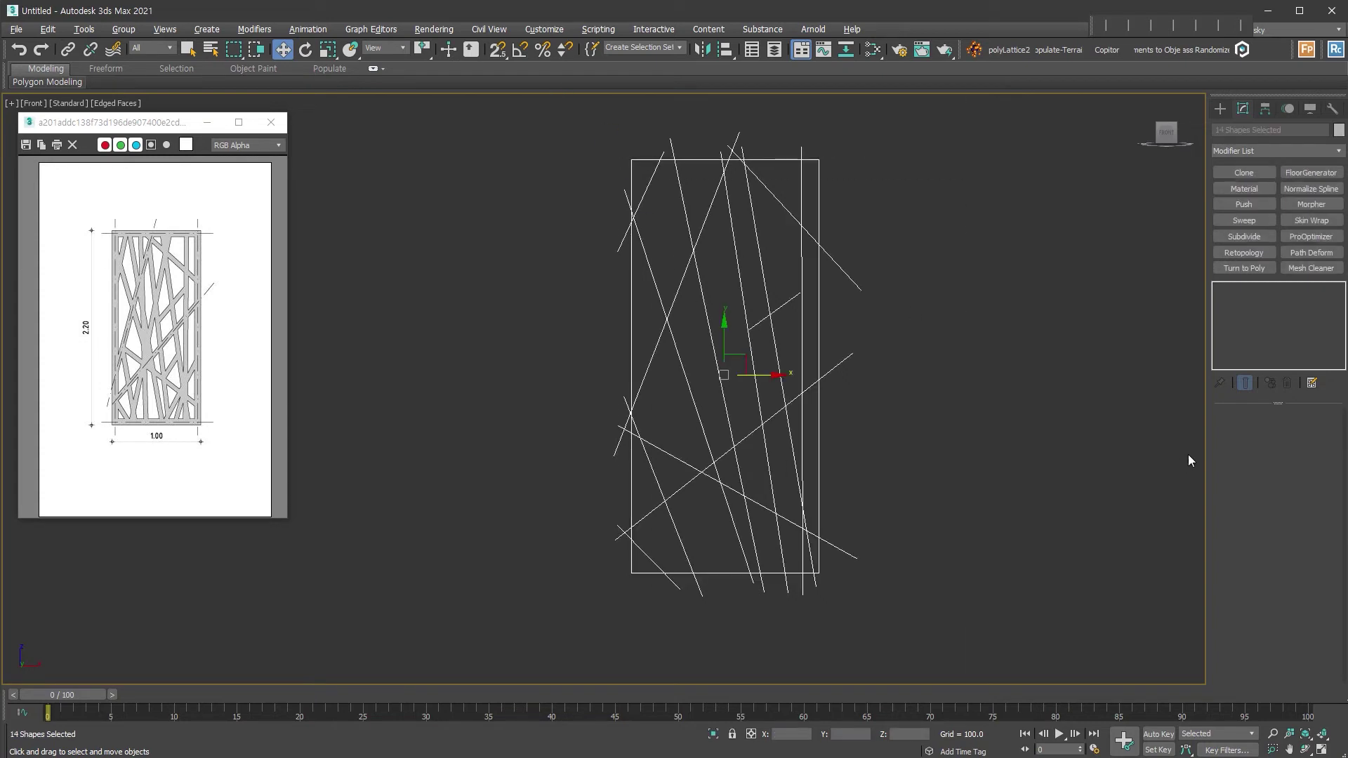
{"action": "key", "text": "ctrl+e"}
{"action": "left_click", "coordinate": [1293, 436]}
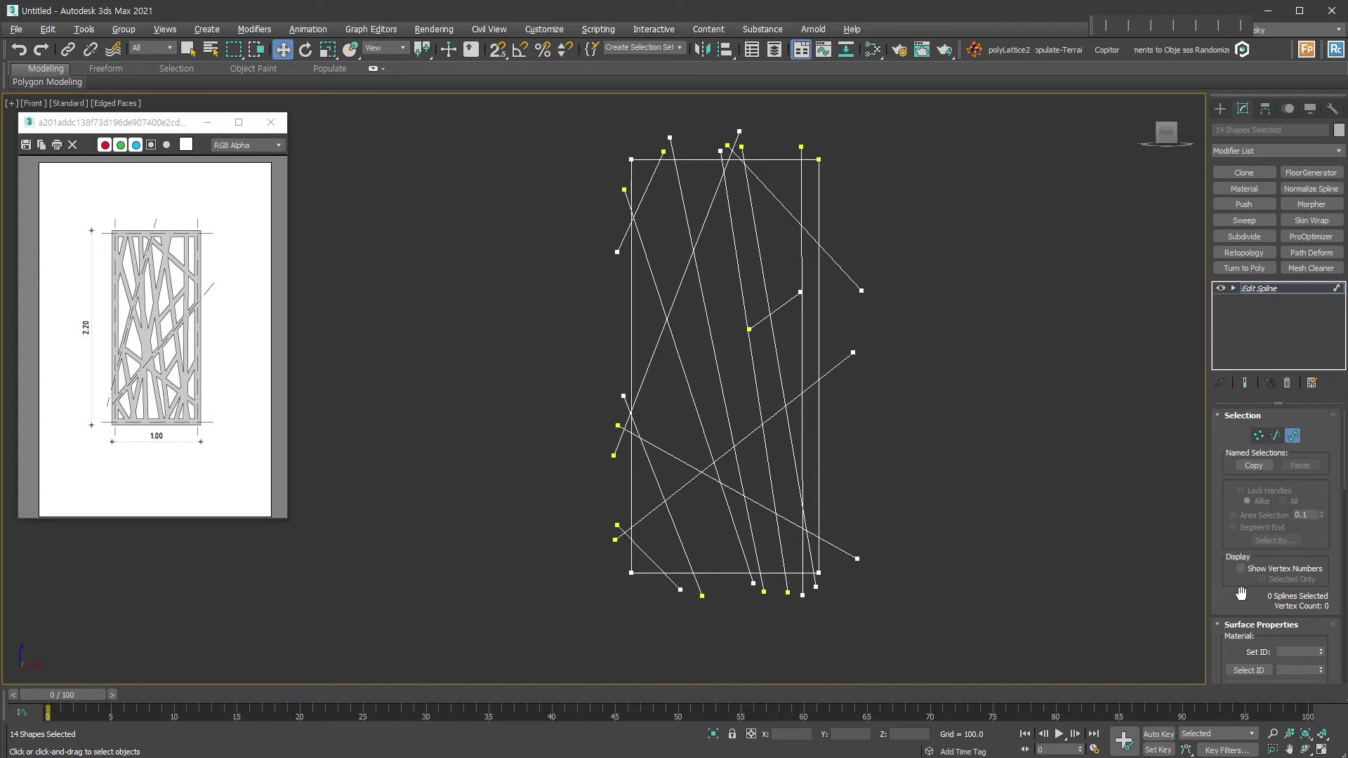
Outline every line and the frame by about -52.3 into double-edged bars.
{"action": "key", "text": "ctrl+a"}
{"action": "left_click_drag", "start_coordinate": [1239, 598], "coordinate": [1239, 441]}
{"action": "scroll", "coordinate": [1239, 441], "scroll_direction": "down", "scroll_amount": 5}
{"action": "scroll", "coordinate": [1239, 441], "scroll_direction": "down", "scroll_amount": 5}
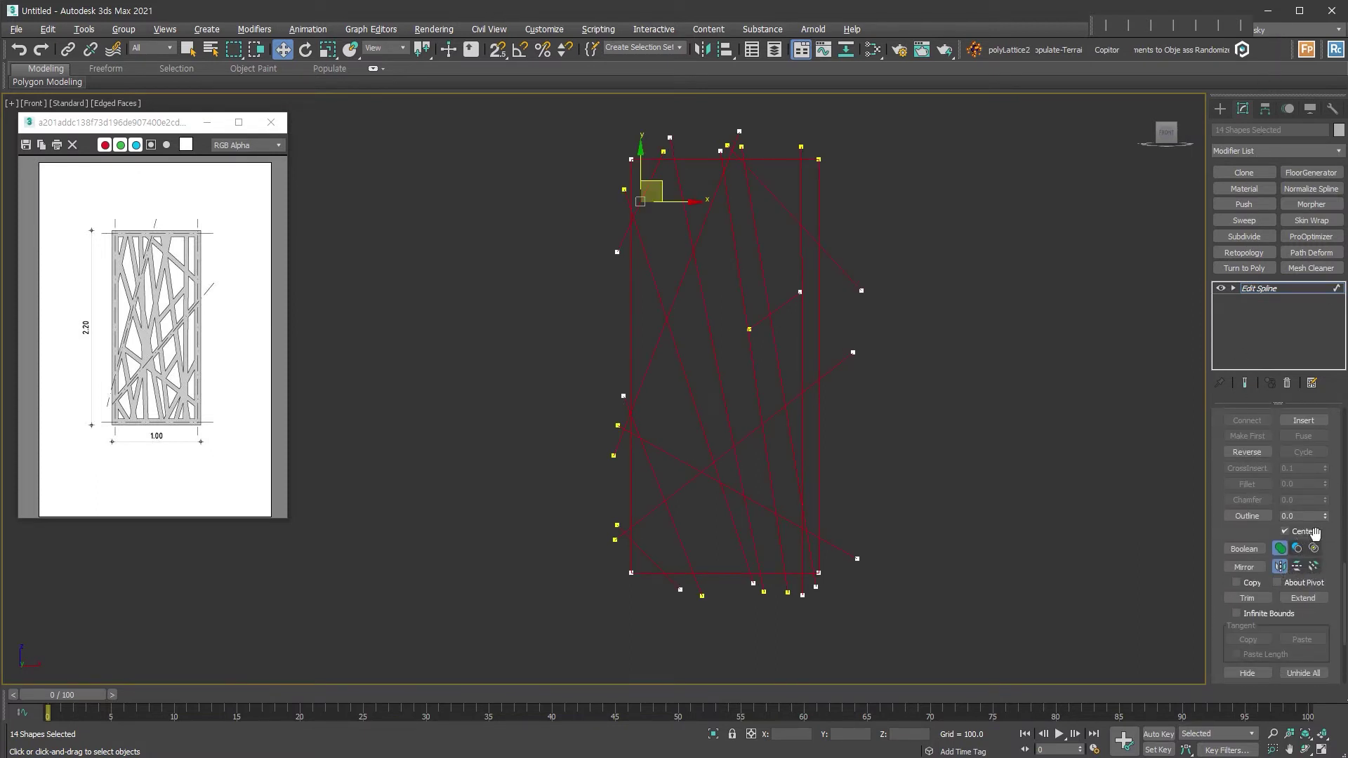
{"action": "left_click", "coordinate": [1247, 516]}
{"action": "left_click_drag", "start_coordinate": [816, 475], "coordinate": [820, 489]}
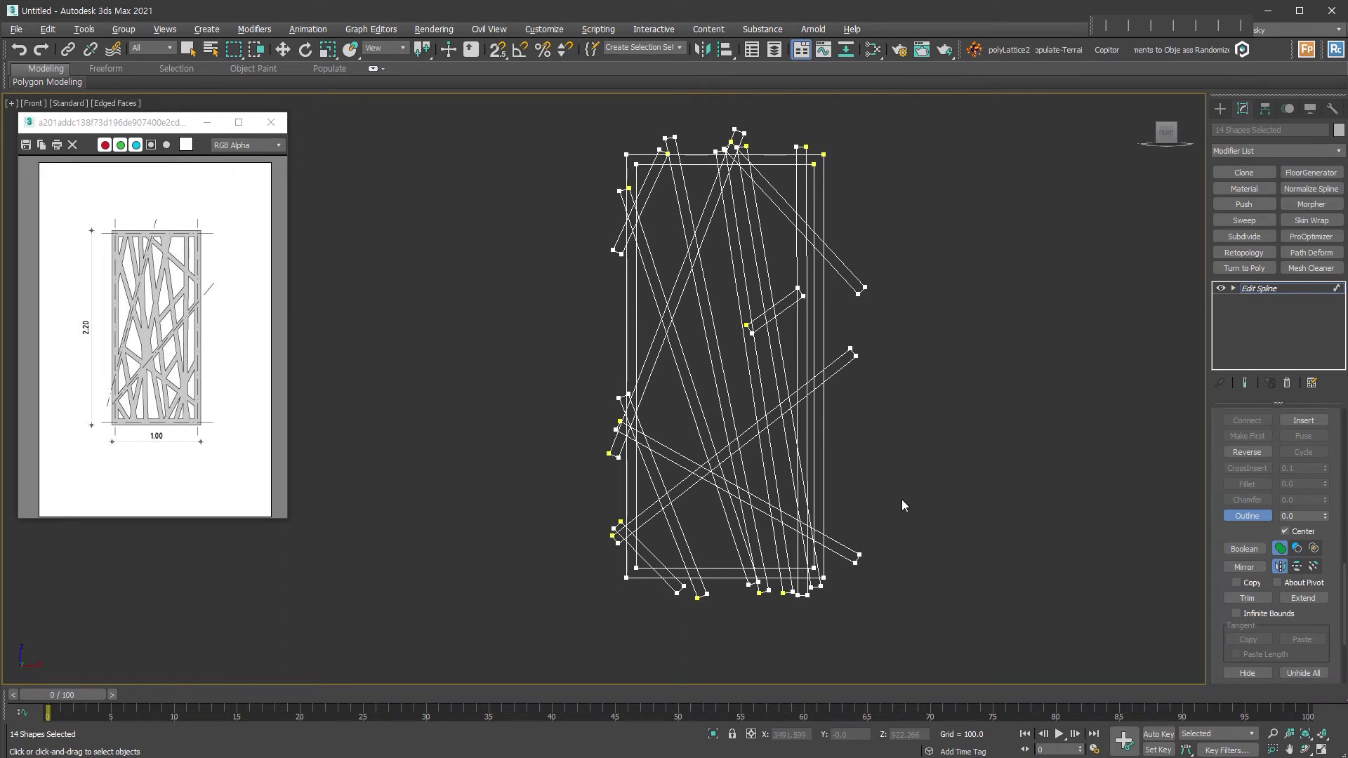
{"action": "key", "text": "w"}
{"action": "left_click", "coordinate": [847, 382]}
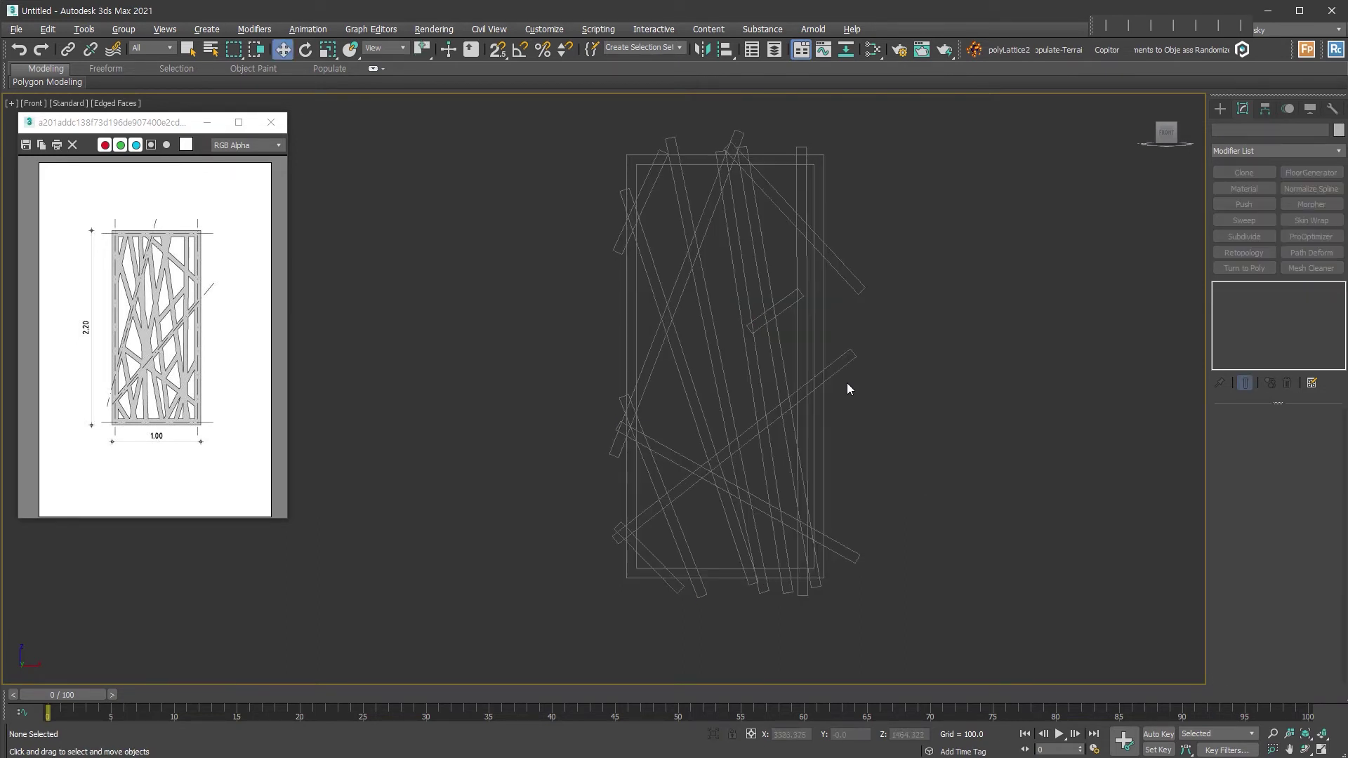
Select the frame rectangle Rectangle003 and enter its Spline sub-object level.
{"action": "left_click", "coordinate": [842, 364]}
{"action": "left_click", "coordinate": [842, 279]}
{"action": "left_click", "coordinate": [790, 307]}
{"action": "left_click", "coordinate": [898, 237]}
{"action": "left_click", "coordinate": [827, 198]}
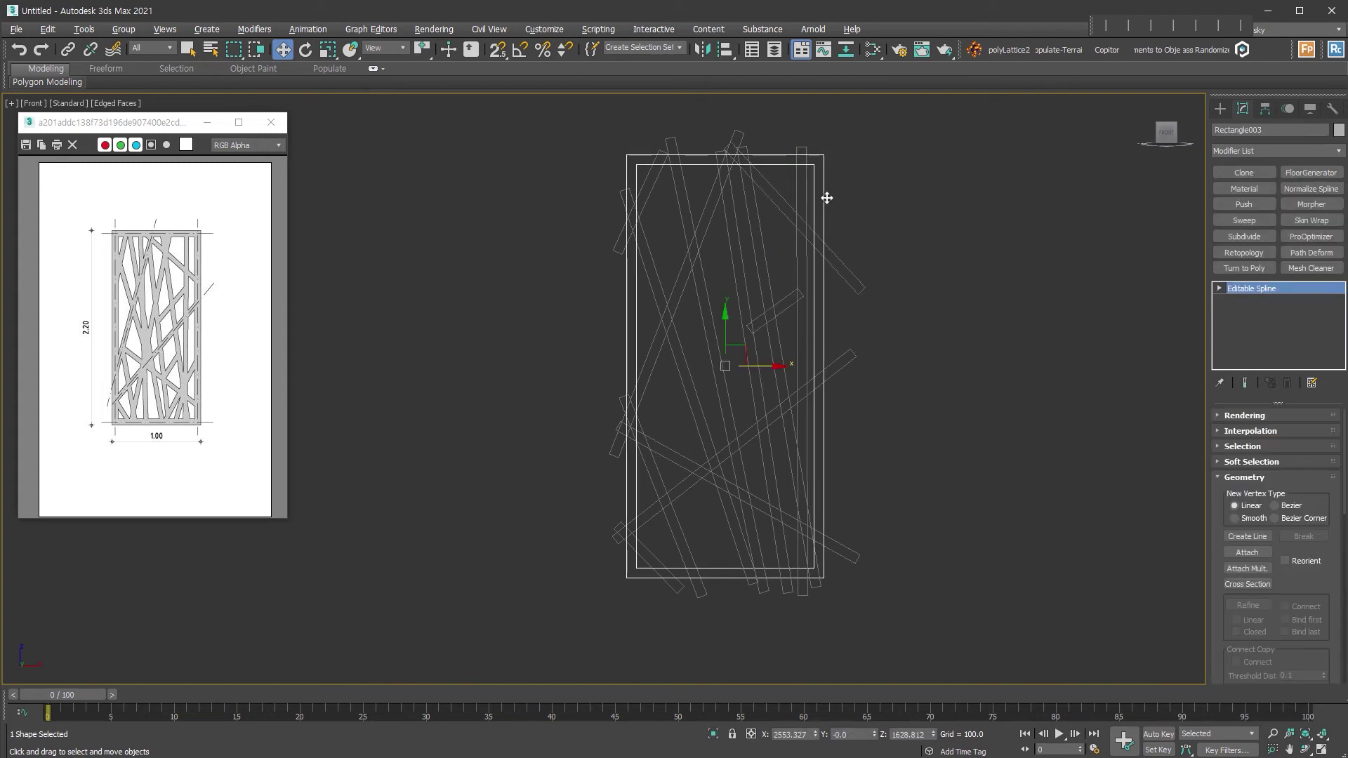
{"action": "left_click", "coordinate": [1218, 288]}
{"action": "left_click", "coordinate": [1243, 325]}
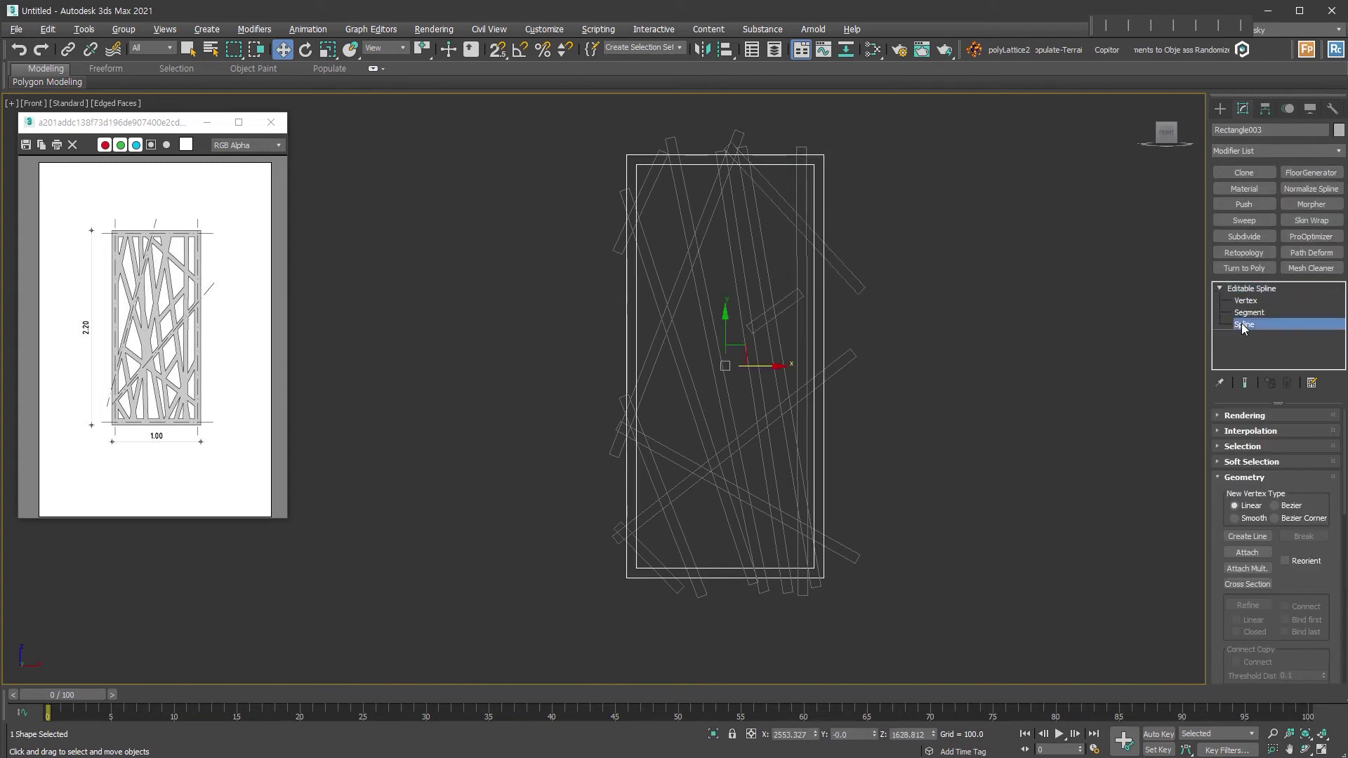
Detach the frame's outer border spline as separate shape Shape002.
{"action": "left_click", "coordinate": [824, 186]}
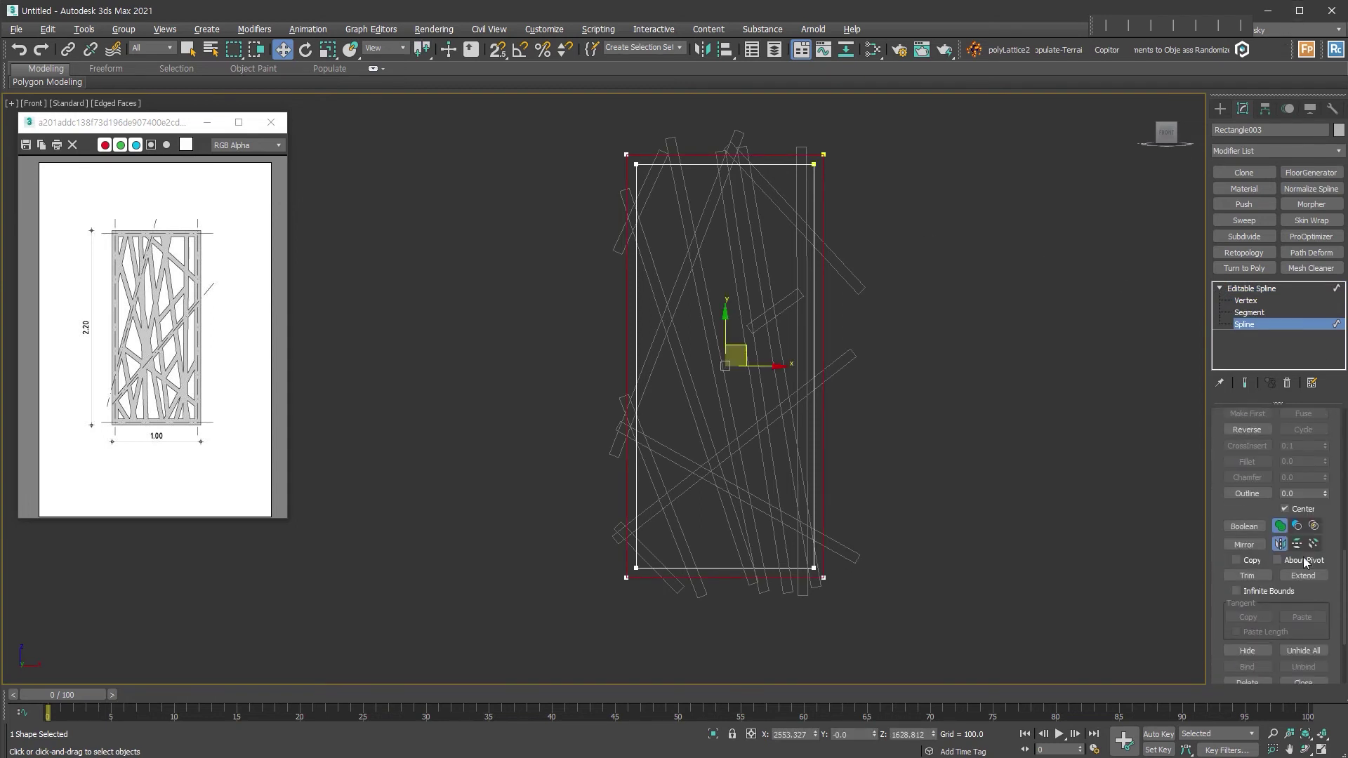
{"action": "scroll", "coordinate": [1294, 595], "scroll_direction": "down", "scroll_amount": 3}
{"action": "left_click", "coordinate": [1262, 595]}
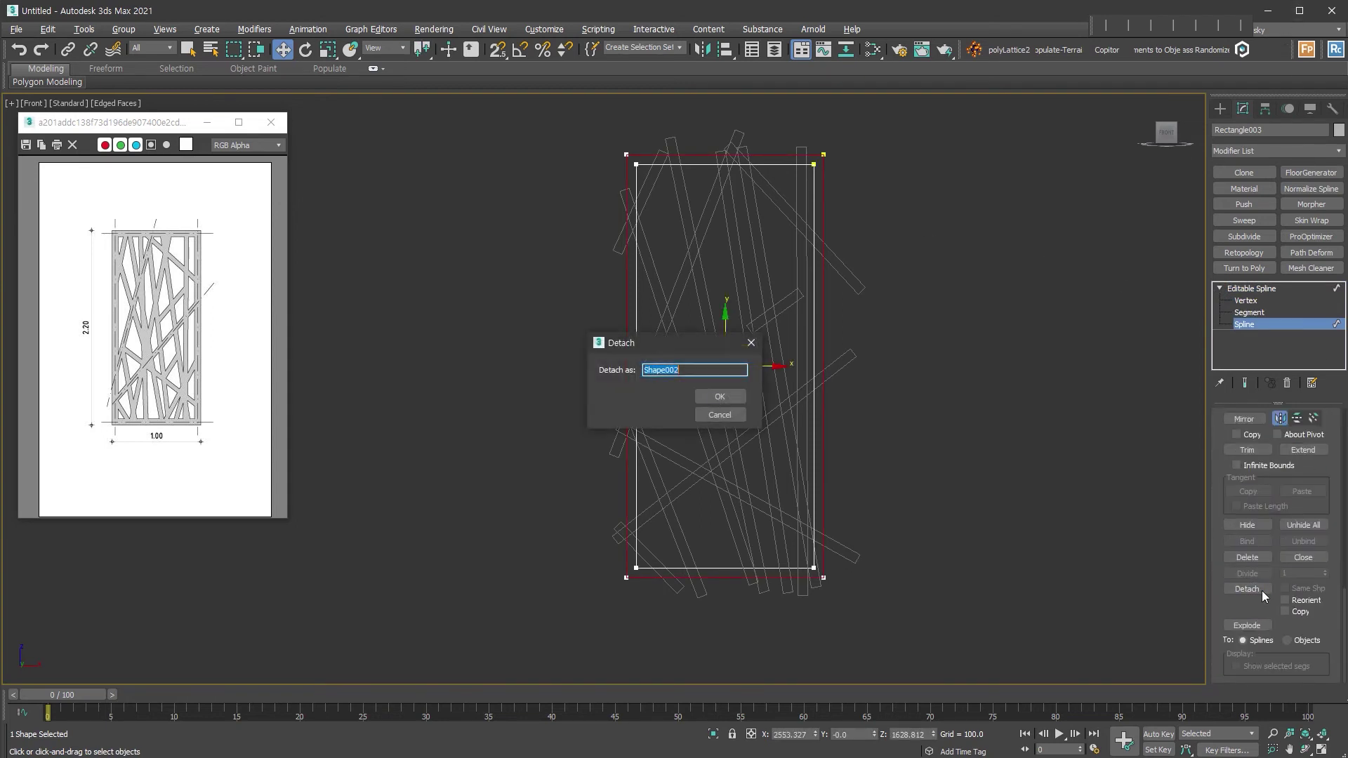
{"action": "left_click", "coordinate": [731, 400]}
{"action": "left_click", "coordinate": [1264, 325]}
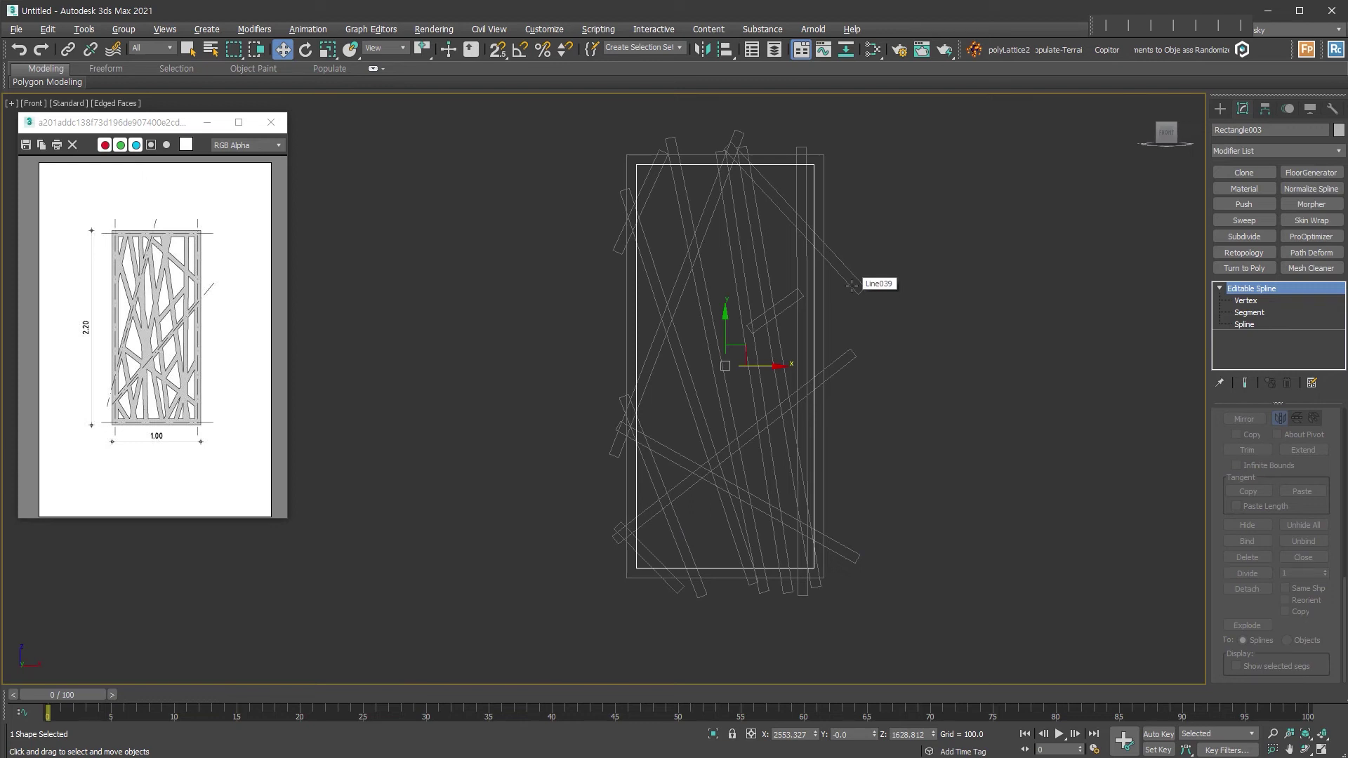
{"action": "mouse_move", "coordinate": [1165, 133]}
{"action": "left_click", "coordinate": [1220, 110]}
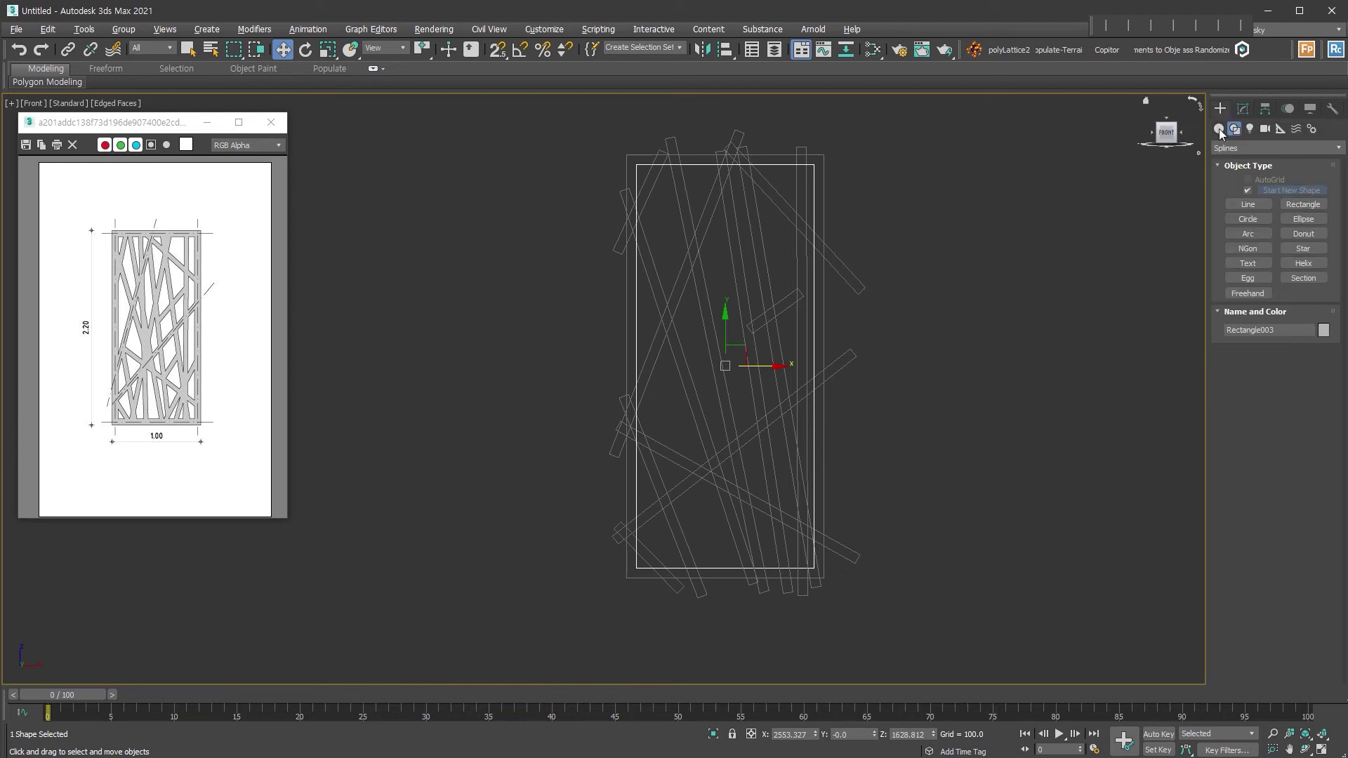
Start a ShpBoolean compound shape on the inner rectangle using the Subtract operation.
{"action": "left_click", "coordinate": [1256, 149]}
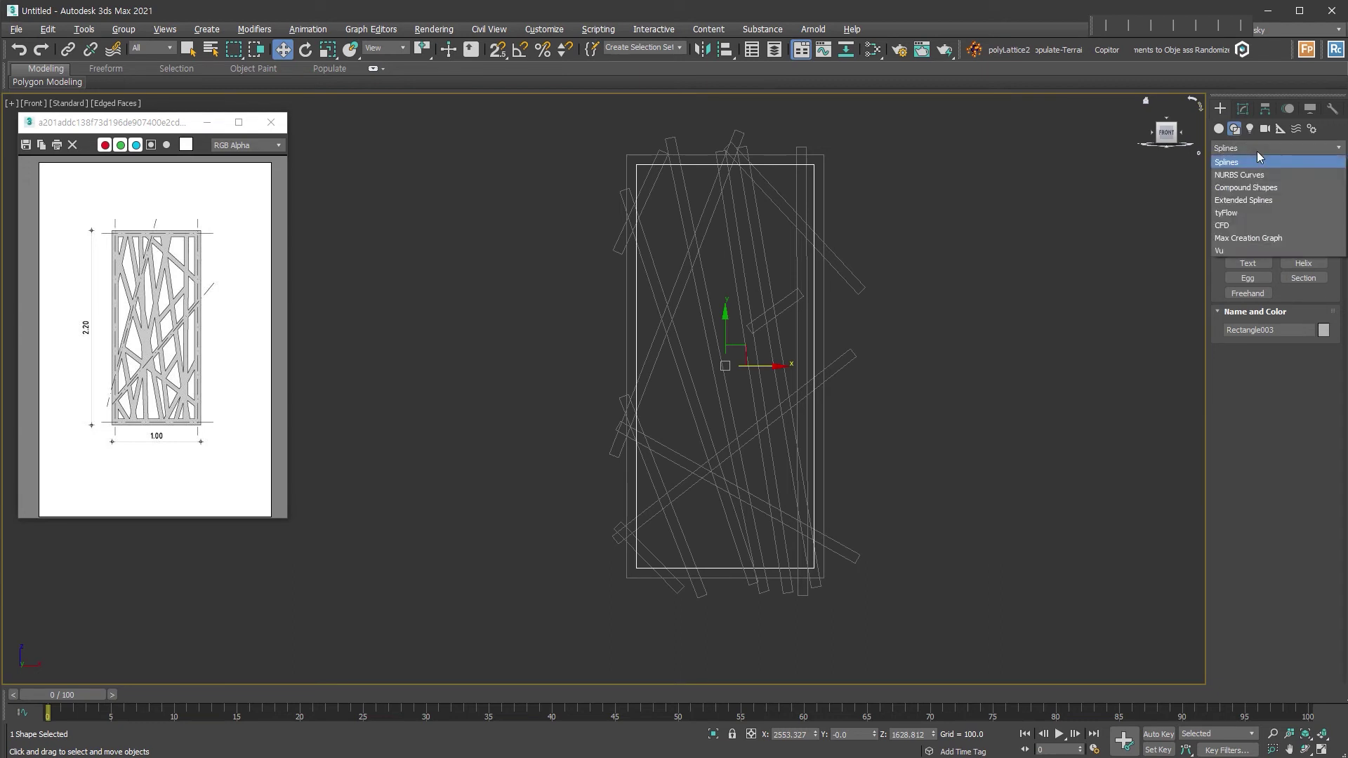
{"action": "left_click", "coordinate": [1276, 190]}
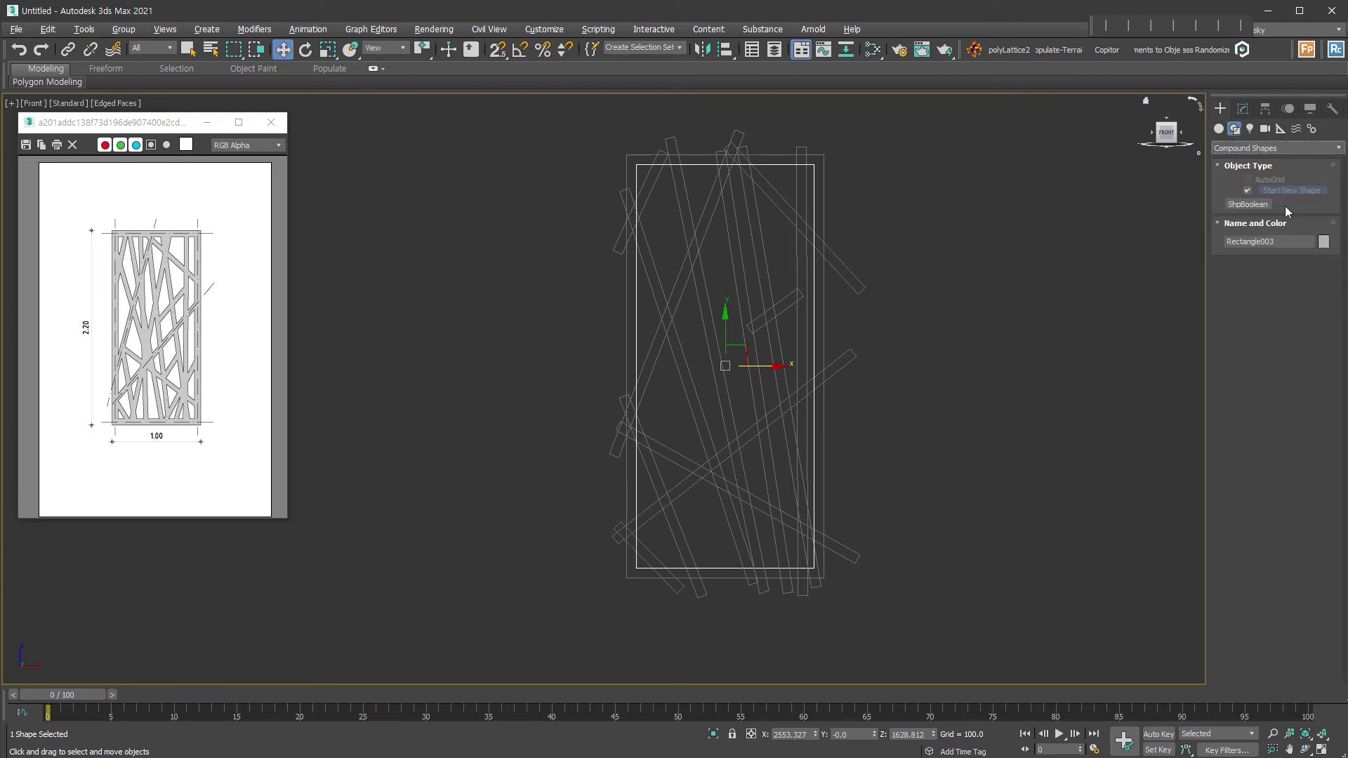
{"action": "left_click", "coordinate": [1252, 203]}
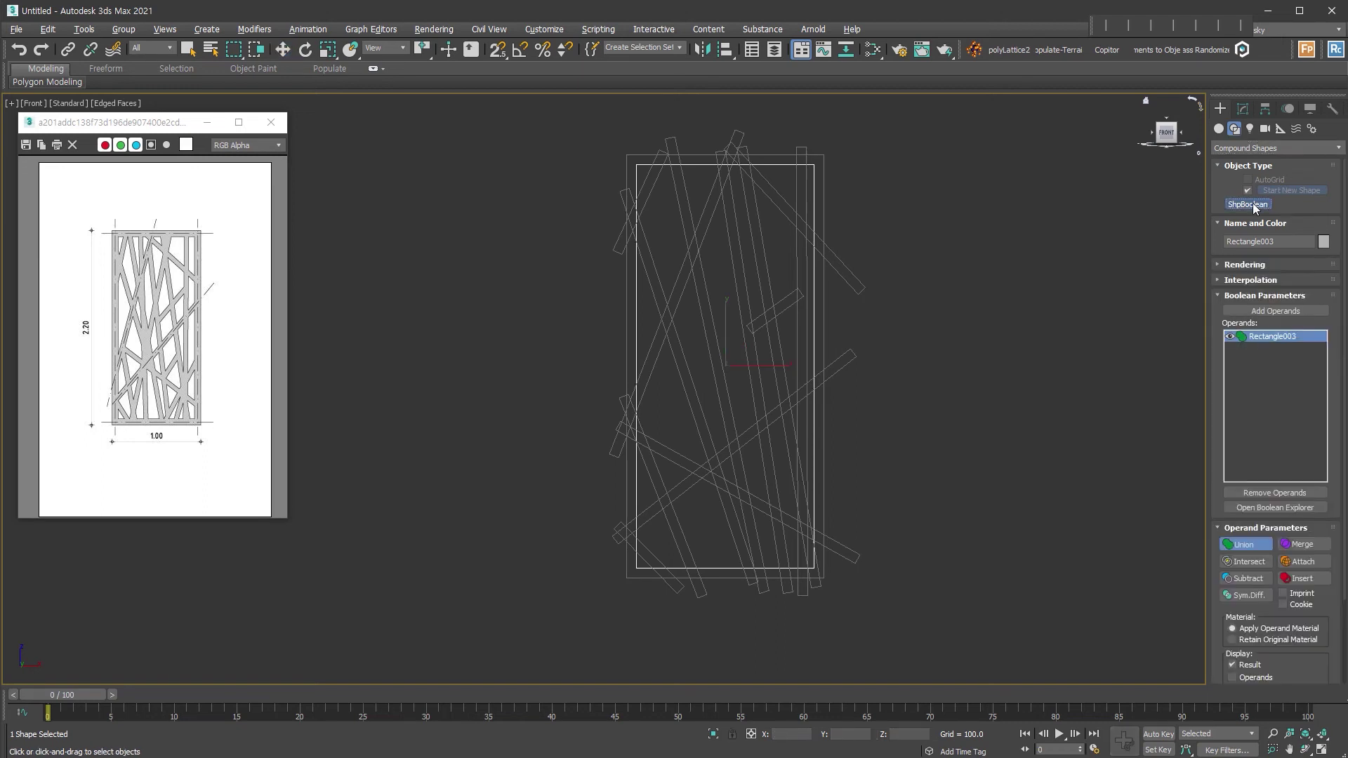
{"action": "left_click", "coordinate": [1247, 579]}
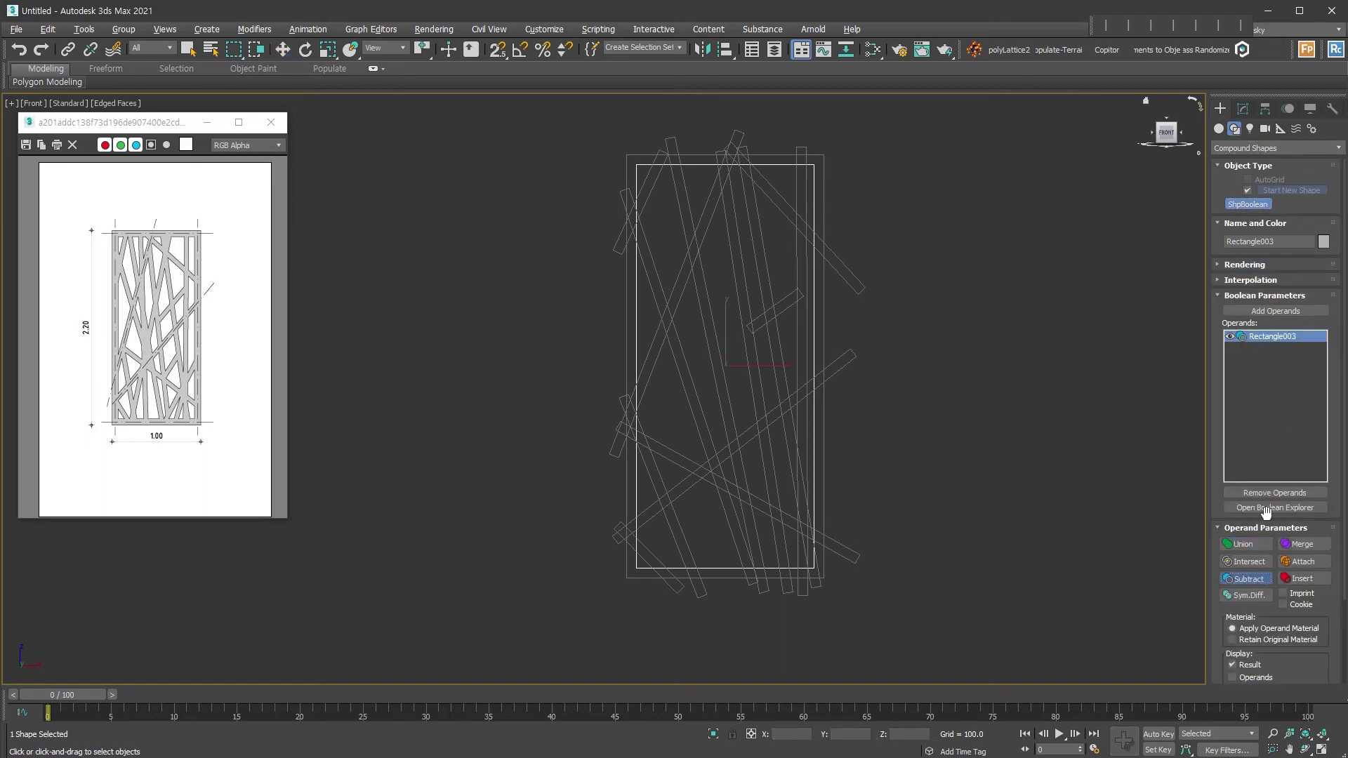
{"action": "left_click", "coordinate": [1275, 311]}
Subtract the eight outlined bars from the inner rectangle, then select the frame and lattice.
{"action": "left_click", "coordinate": [842, 365]}
{"action": "left_click", "coordinate": [829, 260]}
{"action": "left_click", "coordinate": [807, 299]}
{"action": "left_click", "coordinate": [776, 315]}
{"action": "left_click", "coordinate": [747, 291]}
{"action": "left_click", "coordinate": [716, 351]}
{"action": "left_click", "coordinate": [674, 351]}
{"action": "left_click", "coordinate": [702, 492]}
{"action": "left_click", "coordinate": [1053, 561]}
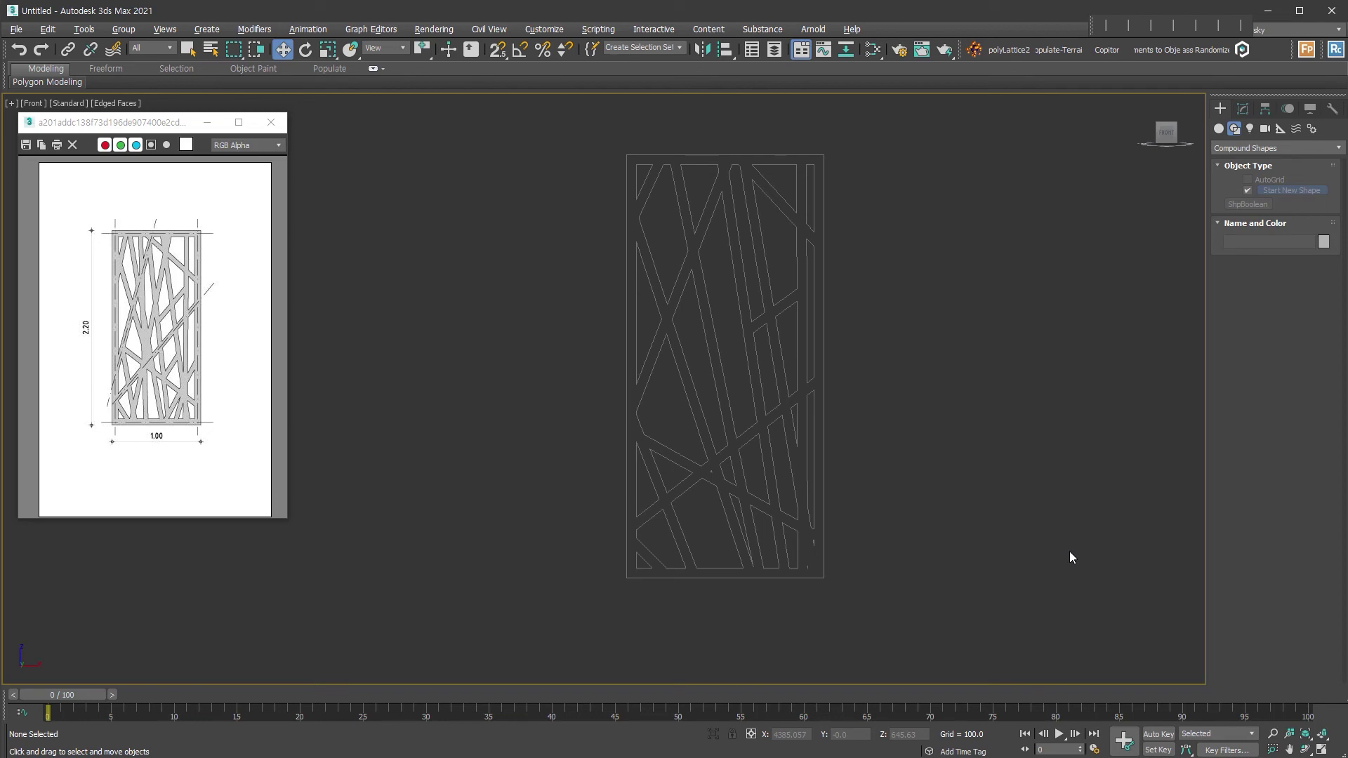
{"action": "left_click_drag", "start_coordinate": [955, 630], "coordinate": [748, 503]}
Attach the outer frame border to the lattice pattern shape Rectangle003.
{"action": "middle_click_drag", "start_coordinate": [749, 503], "coordinate": [964, 562], "text": "alt"}
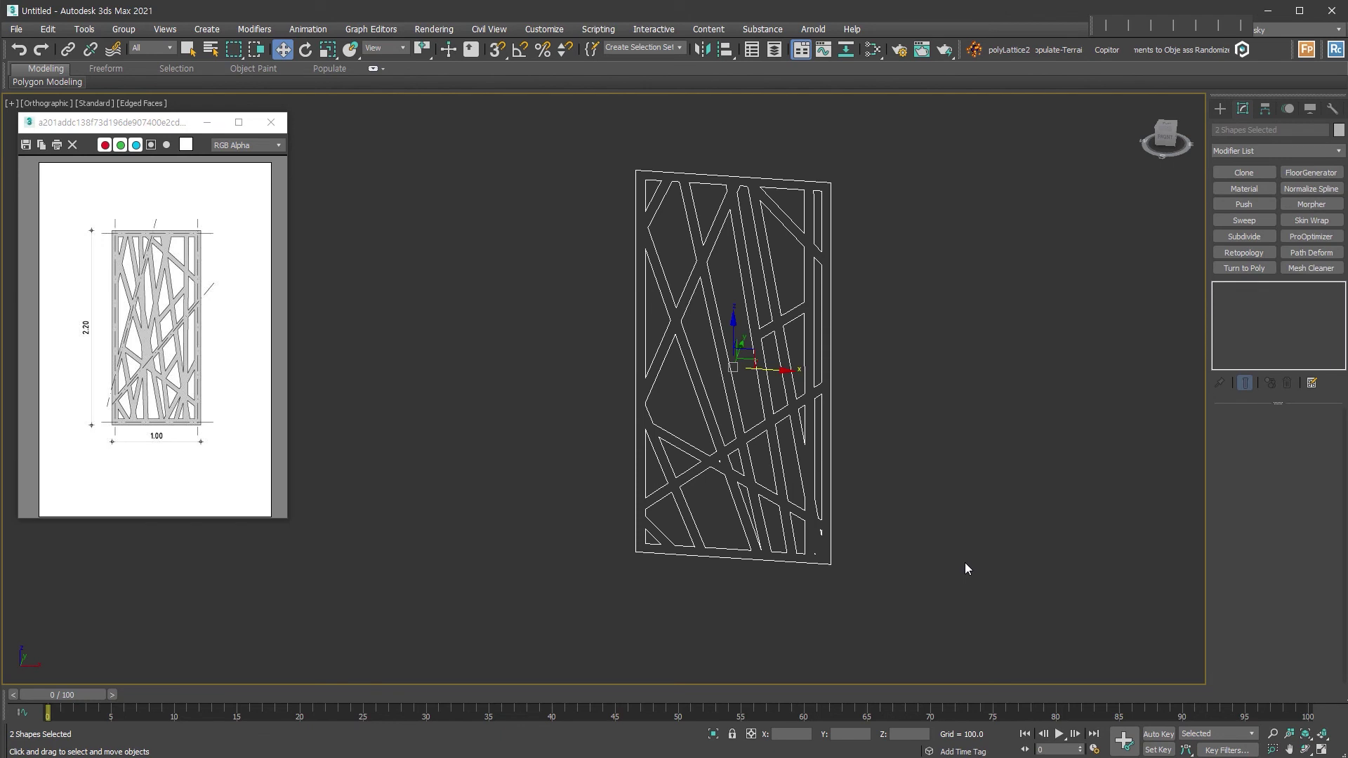
{"action": "left_click", "coordinate": [819, 407]}
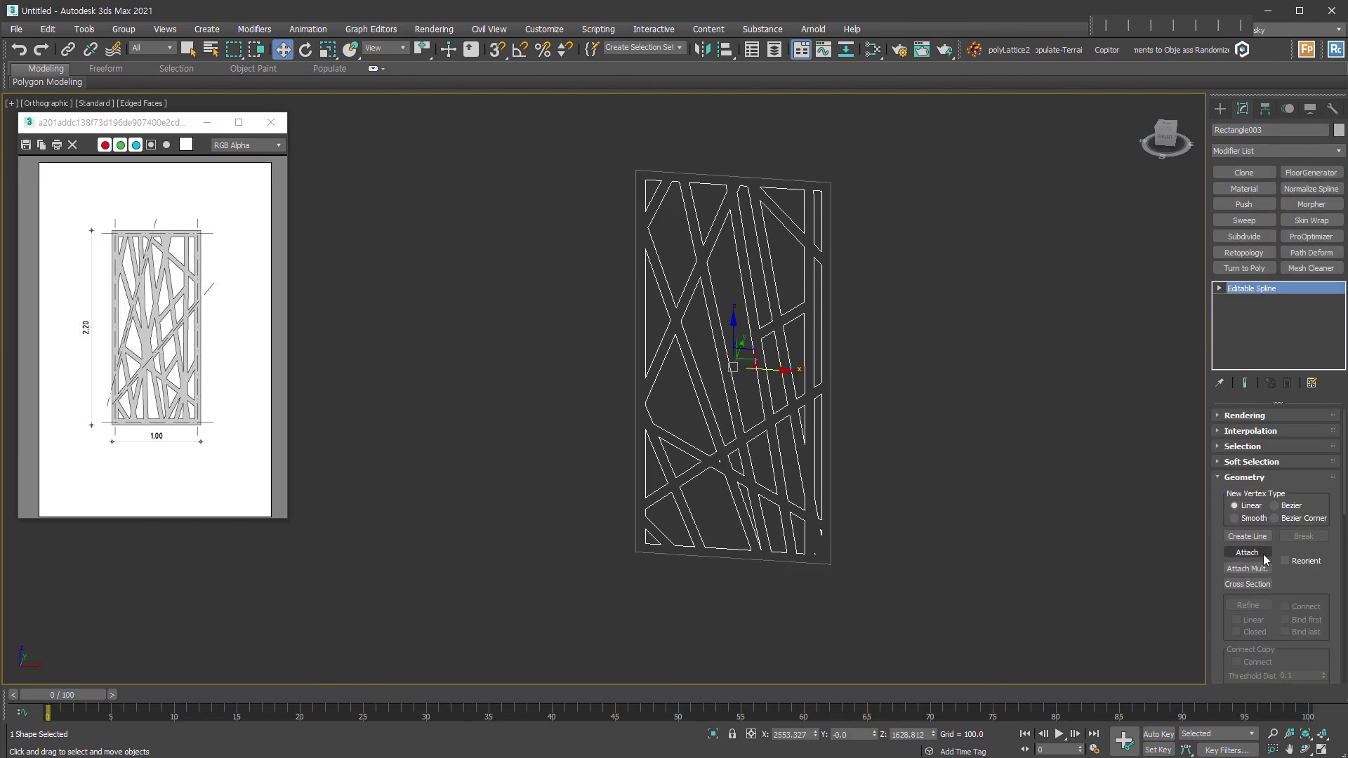
{"action": "left_click", "coordinate": [1247, 552]}
{"action": "left_click", "coordinate": [830, 523]}
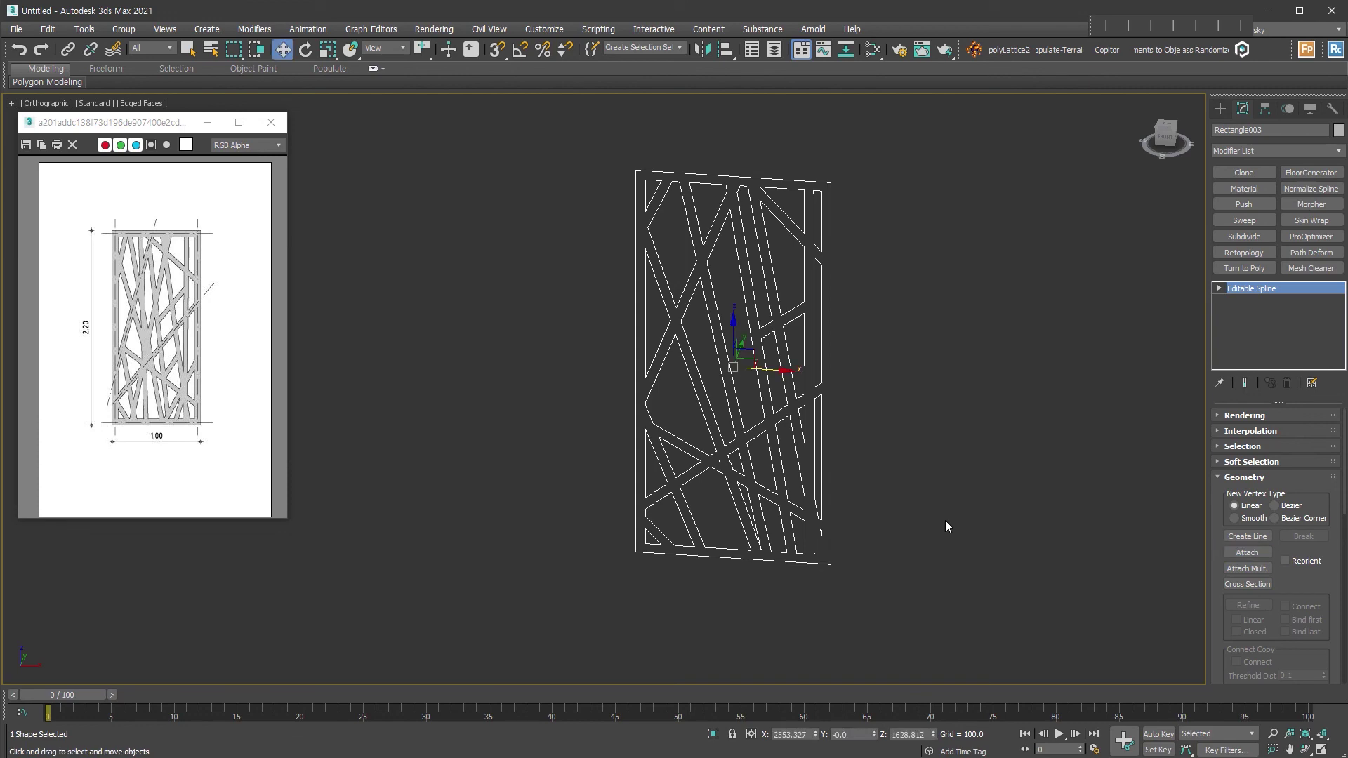
{"action": "key", "text": "ctrl+shift+s"}
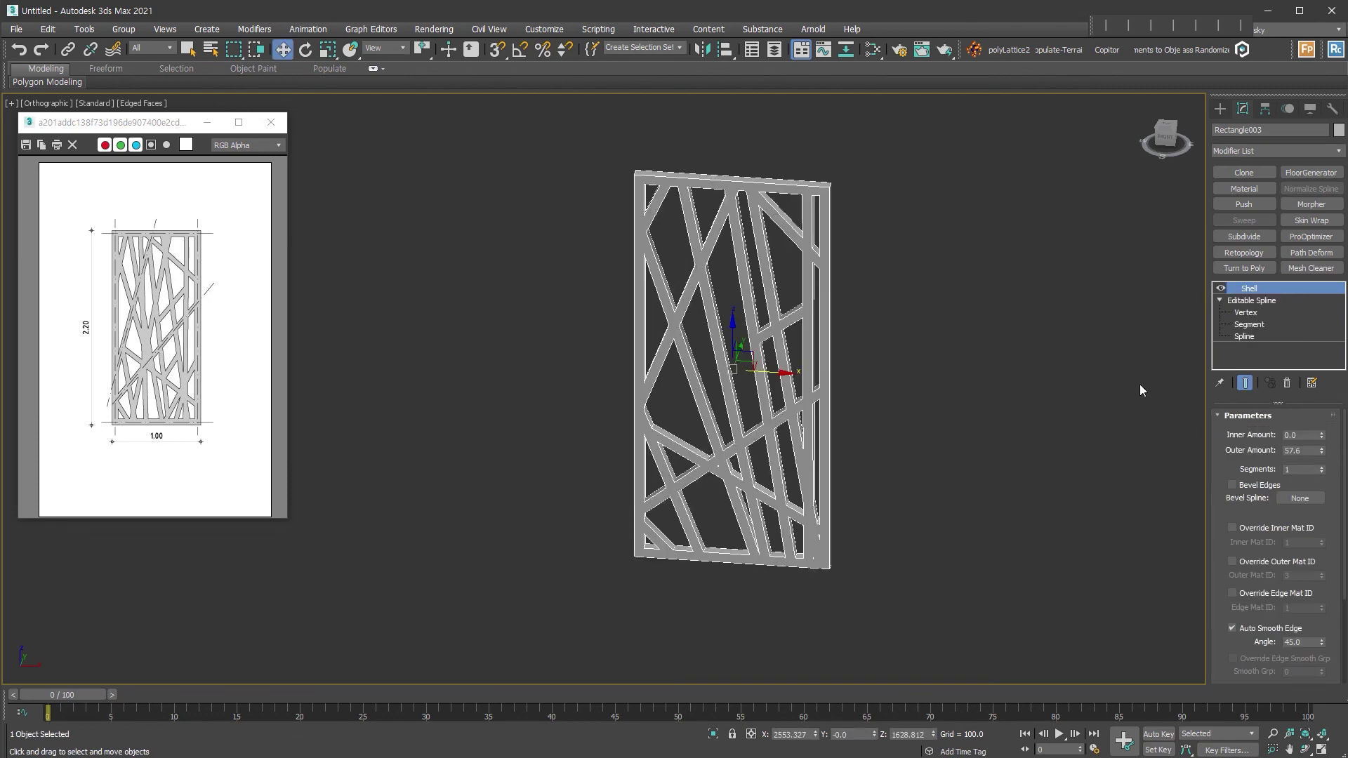
Orbit around the shelled lattice panel, then view it flat in the Front view.
{"action": "mouse_move", "coordinate": [1124, 482]}
{"action": "middle_mouse_down", "text": "alt"}
{"action": "mouse_move", "coordinate": [1031, 495]}
{"action": "mouse_move", "coordinate": [1067, 492]}
{"action": "mouse_move", "coordinate": [941, 469]}
{"action": "middle_mouse_up", "text": "alt"}
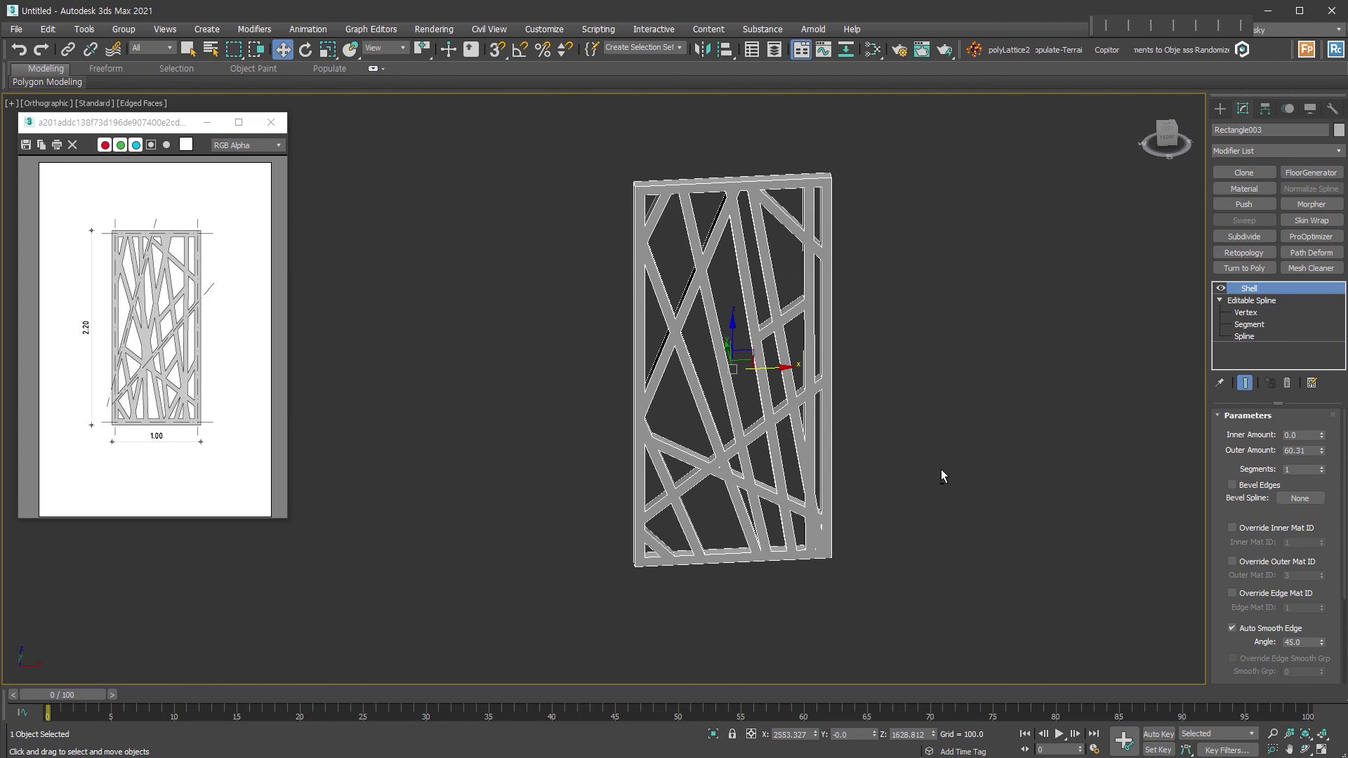
{"action": "key", "text": "f"}
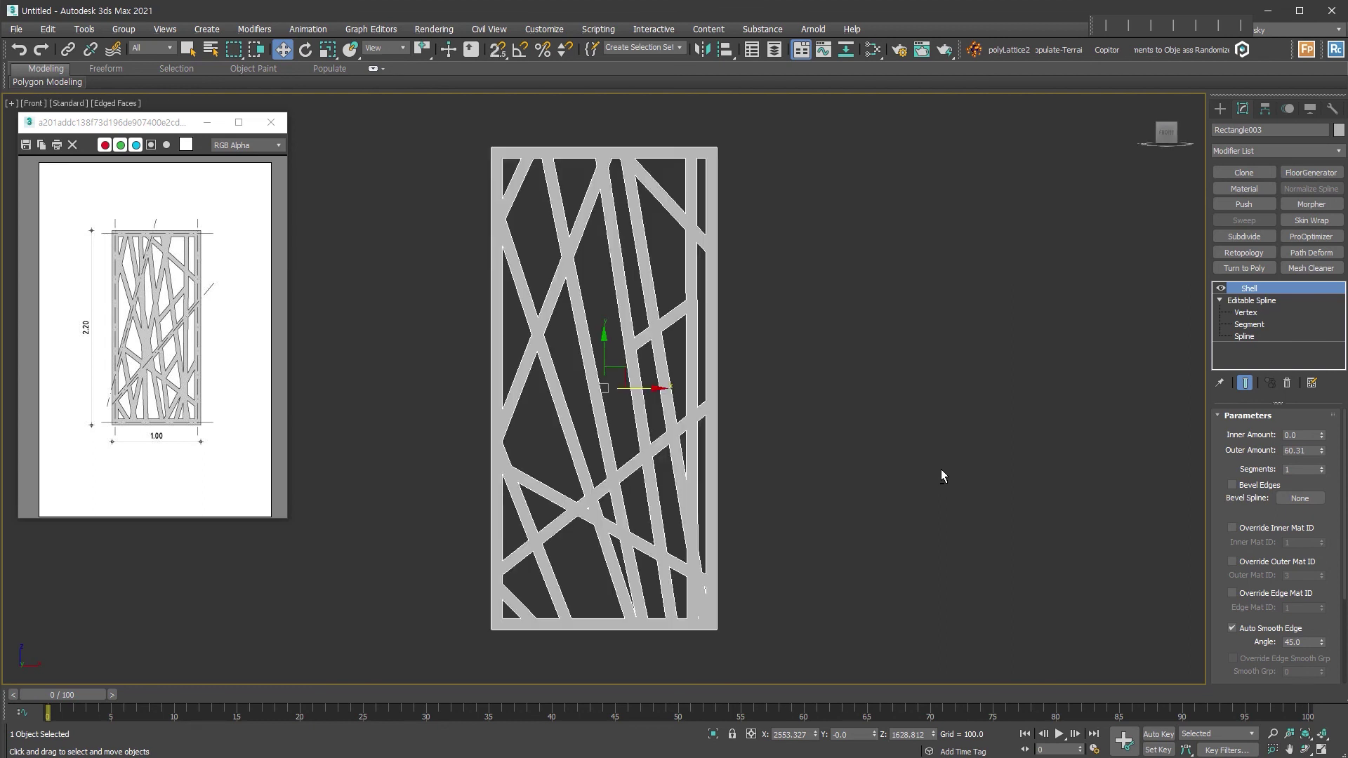